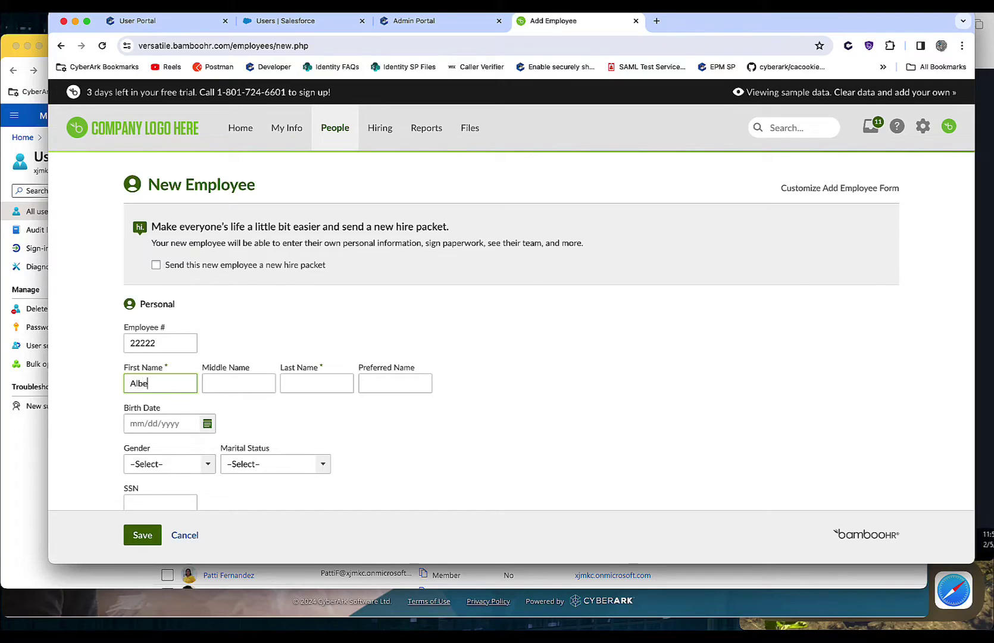
# - Enter the new employee's last name and mobile phone number in the BambooHR employee form
pyautogui.click(315, 391)
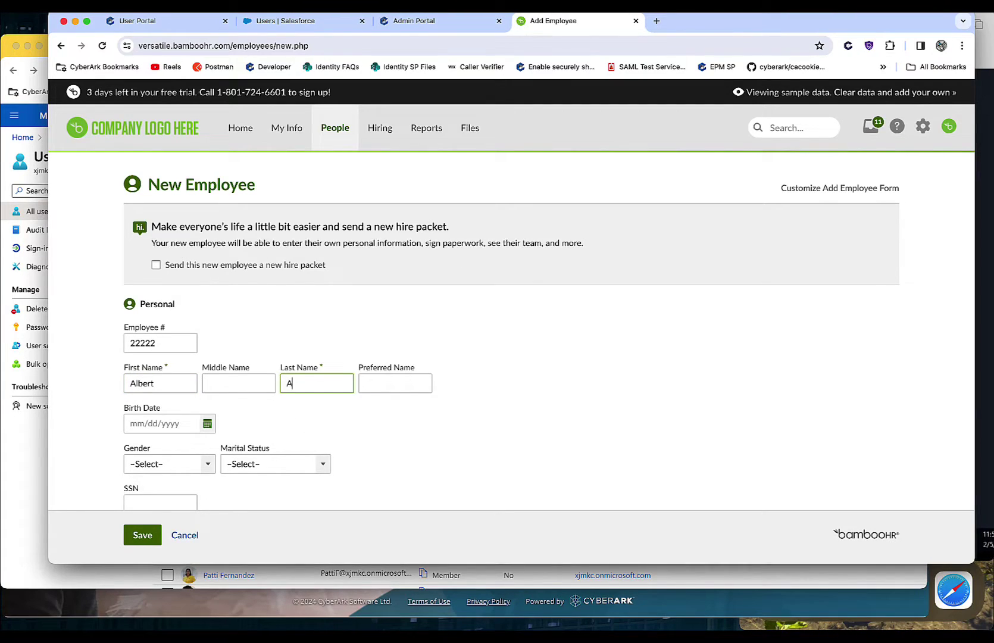
pyautogui.scroll(-15, 346, 387)
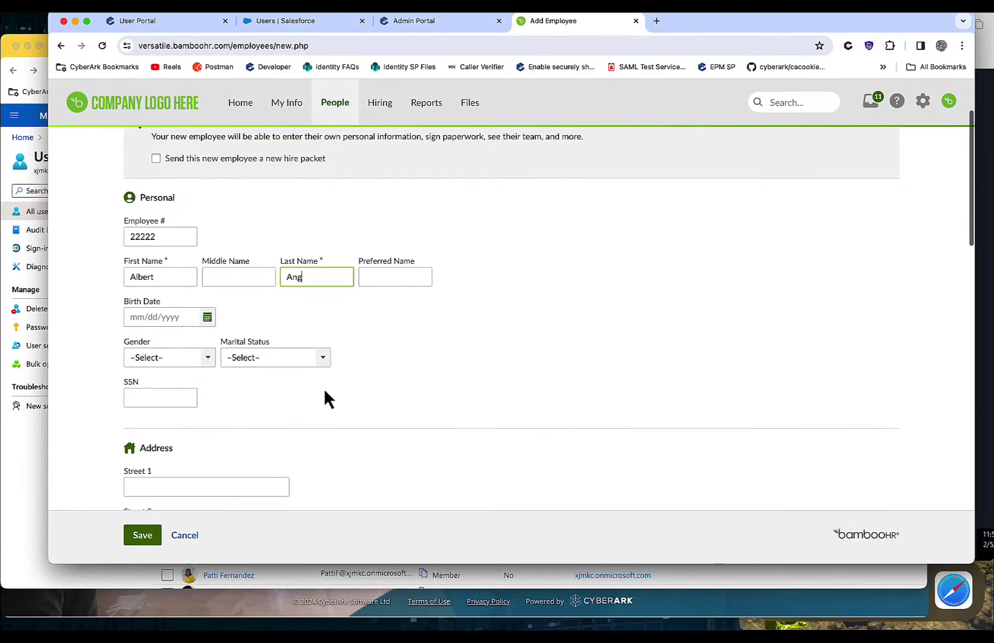
pyautogui.scroll(3, 302, 392)
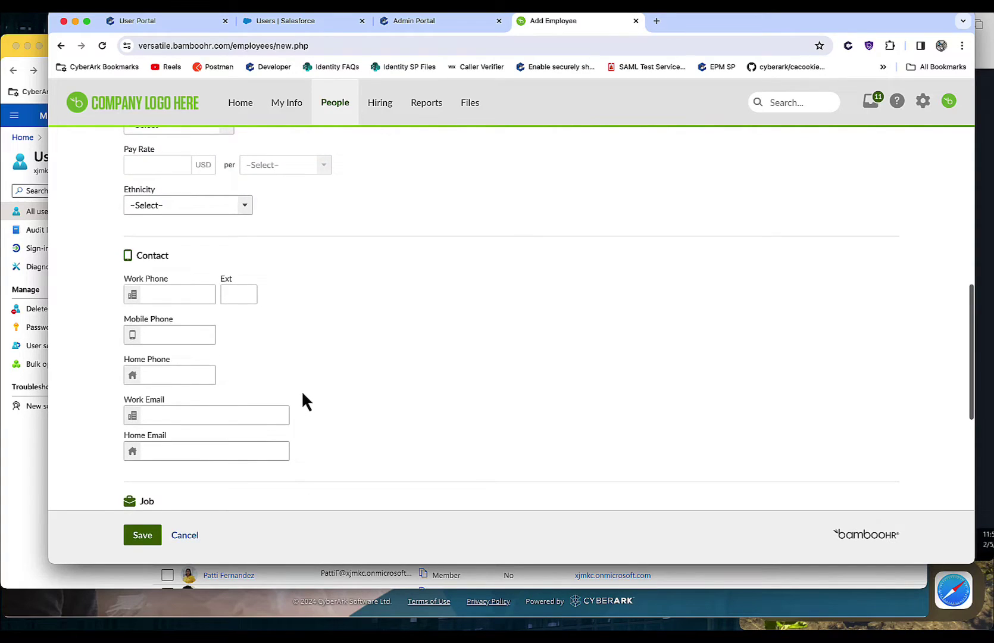
pyautogui.scroll(-2, 203, 353)
pyautogui.click(164, 304)
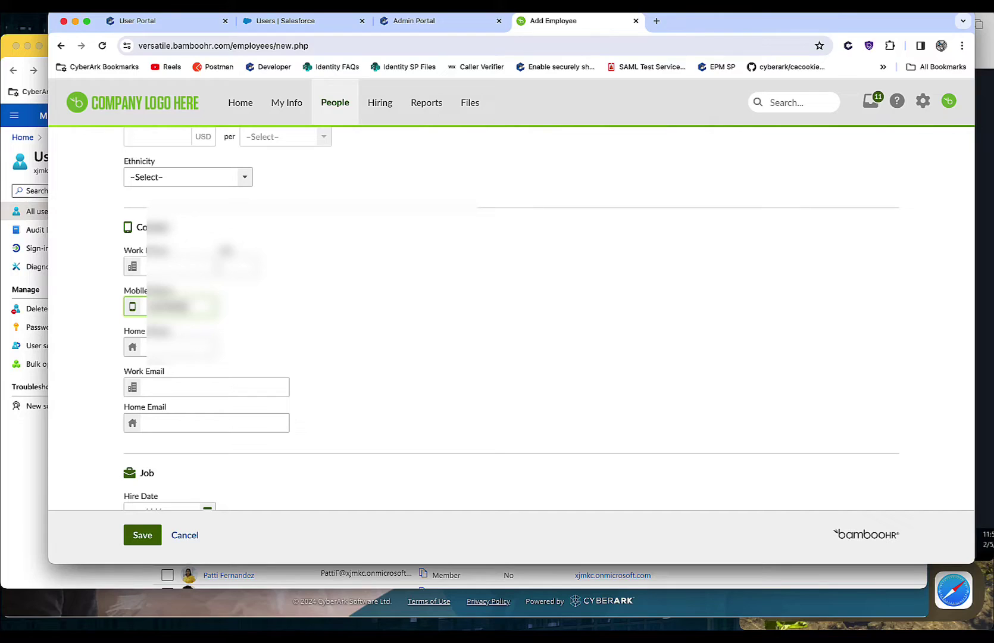
# - Fill in the new employee's work email address in the contact section
pyautogui.scroll(-1, 177, 369)
pyautogui.click(180, 357)
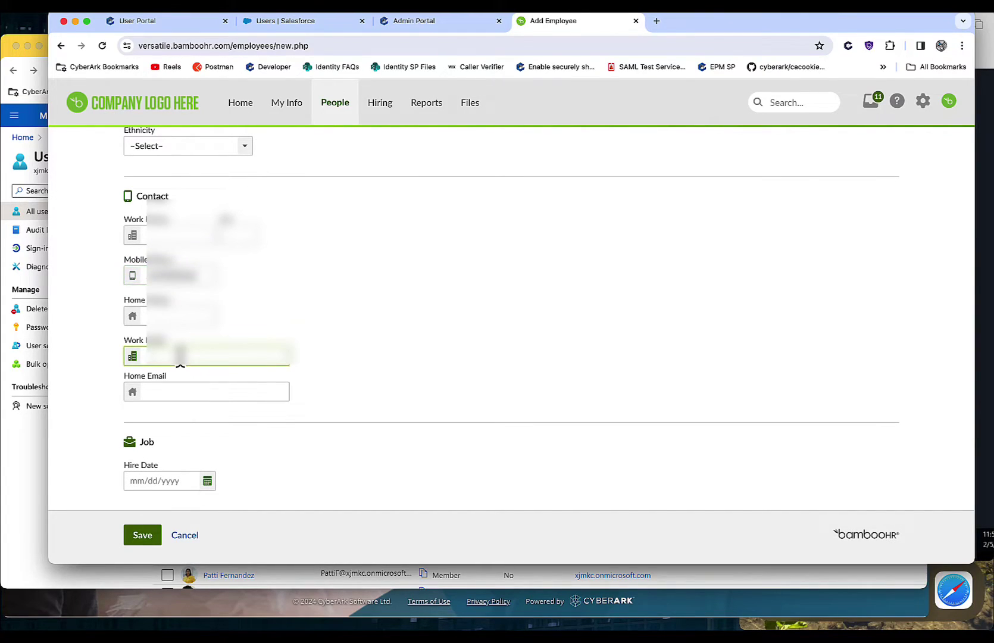
pyautogui.write('admi')
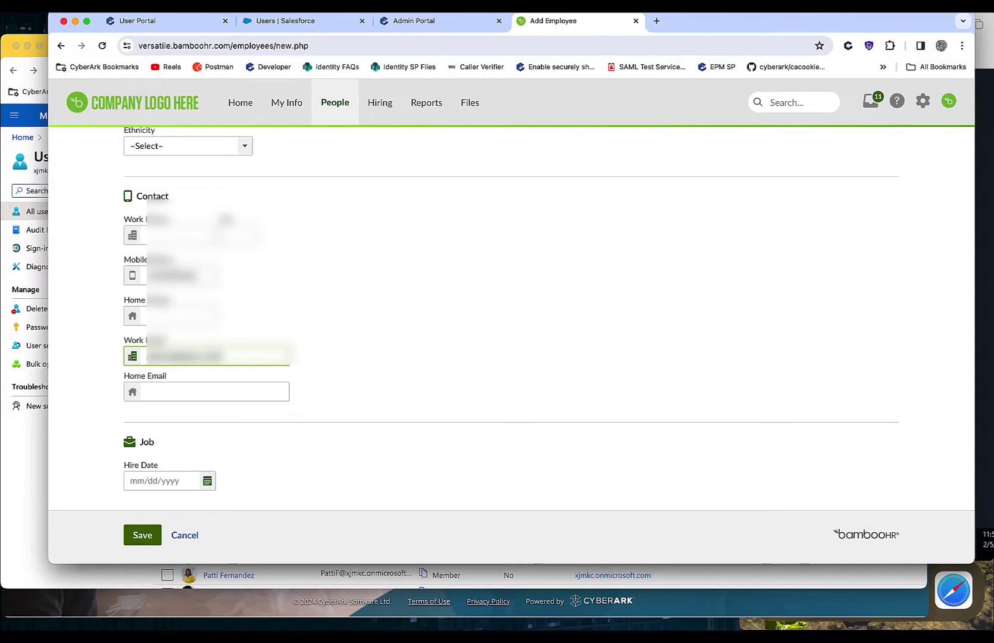
pyautogui.click(346, 379)
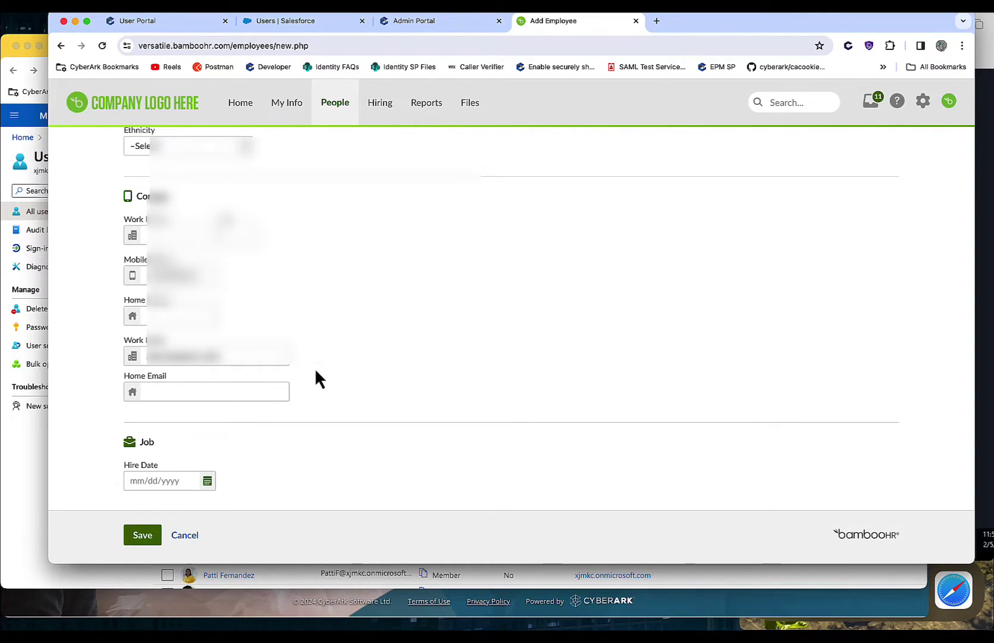
# - Set the employment status to Full-Time and the hire date to 02/05/2024
pyautogui.scroll(-6, 316, 371)
pyautogui.click(192, 227)
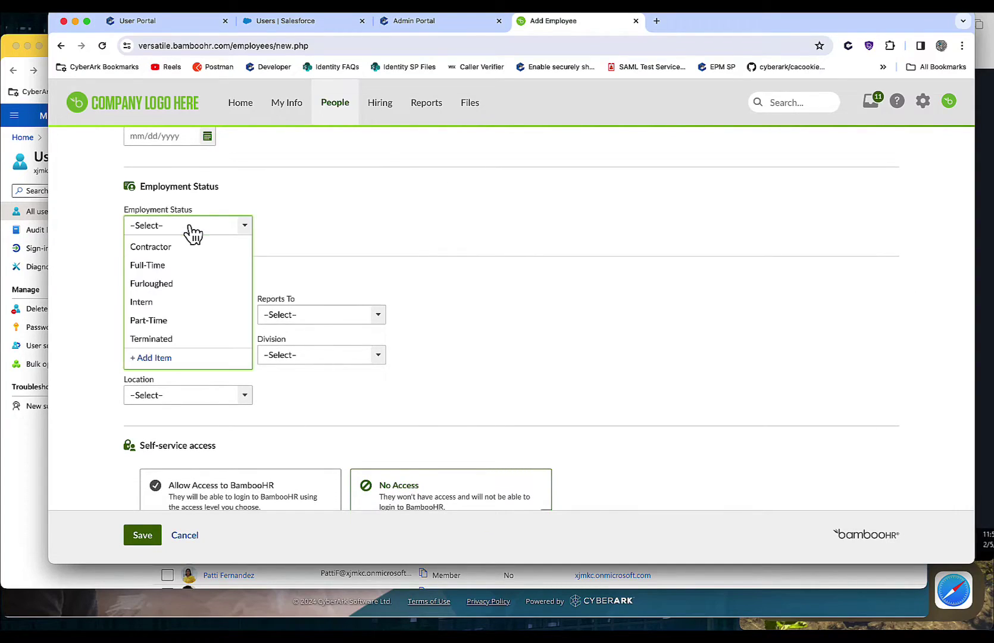
pyautogui.click(163, 265)
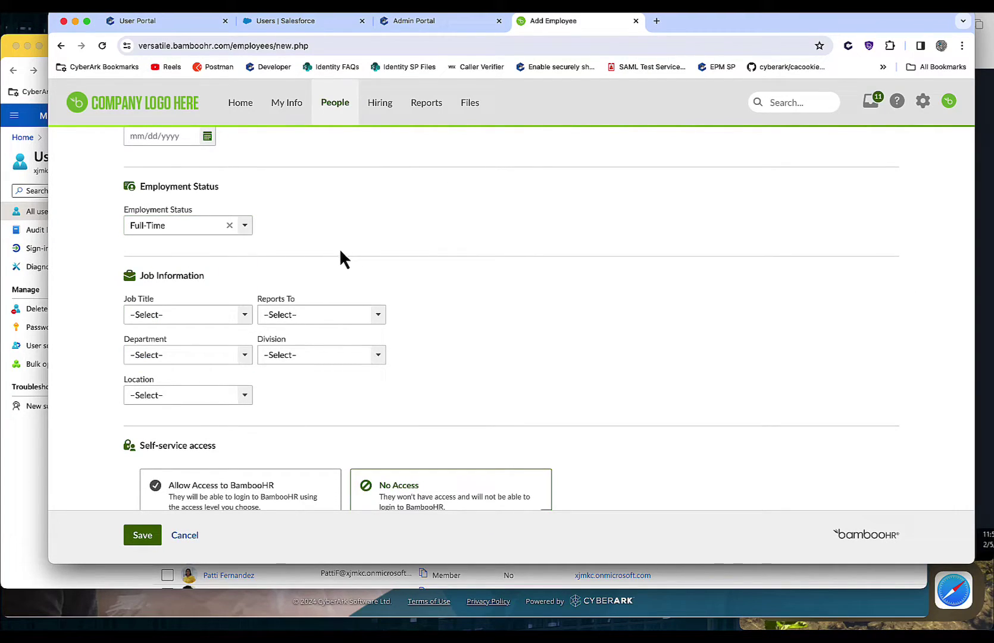
pyautogui.scroll(1, 212, 253)
pyautogui.click(207, 204)
pyautogui.click(243, 304)
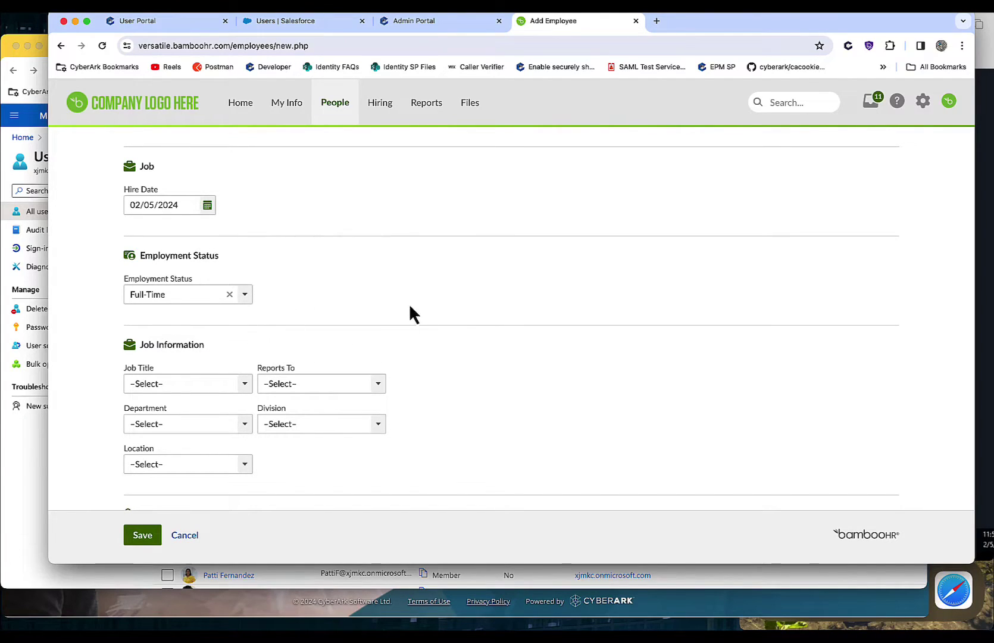
# - Set the employee's job title to Sales Team Lead
pyautogui.scroll(-1, 296, 383)
pyautogui.click(245, 310)
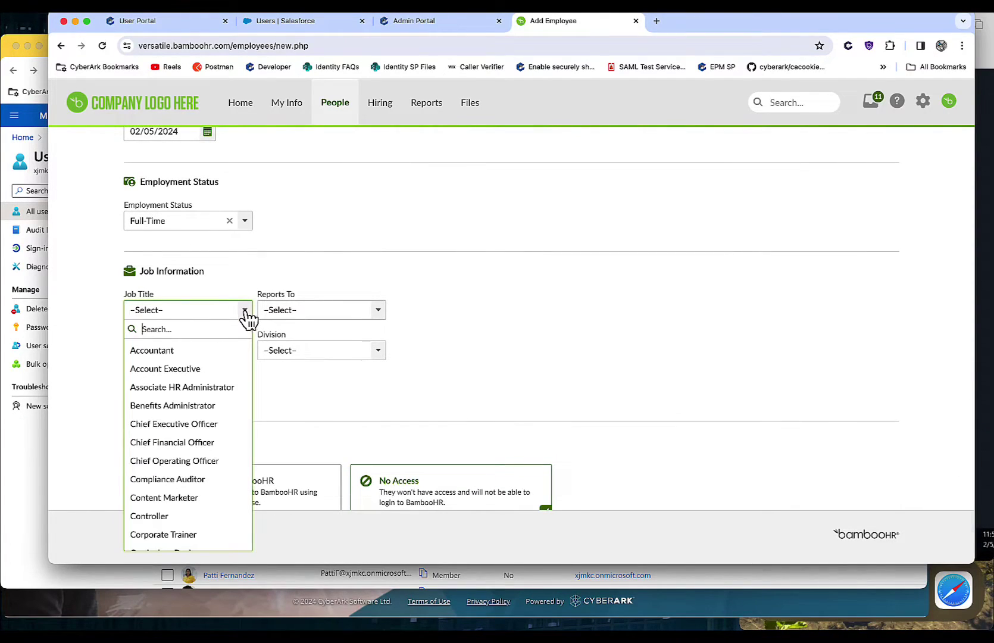
pyautogui.scroll(-10, 185, 529)
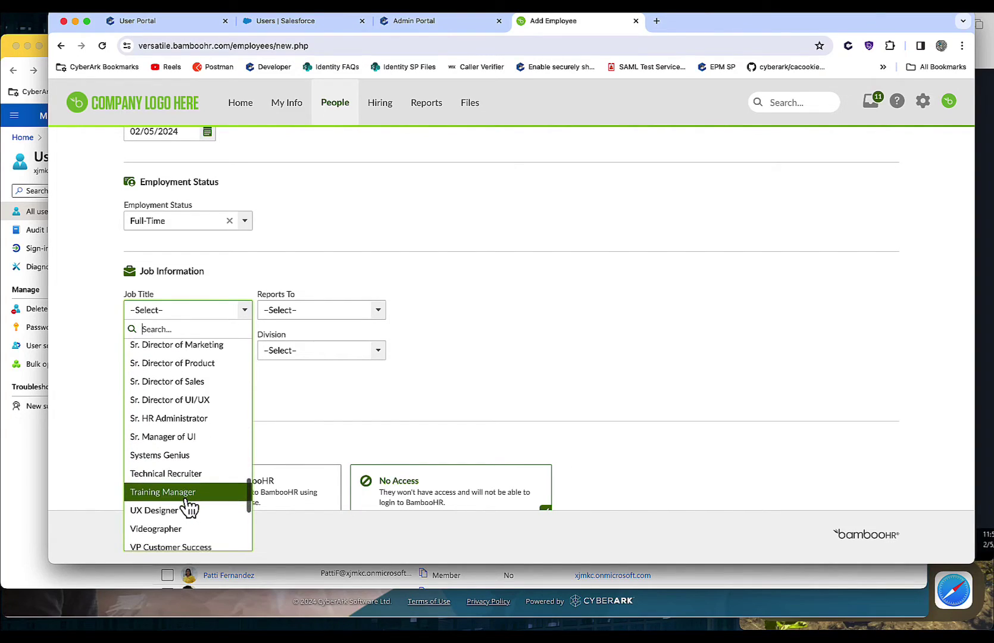
pyautogui.scroll(3, 172, 414)
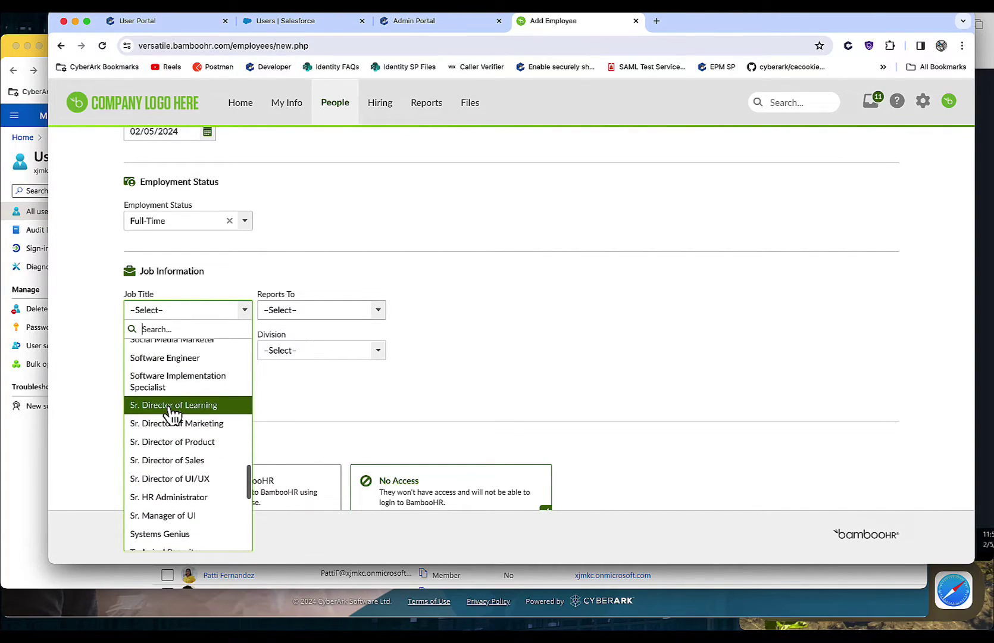
pyautogui.scroll(3, 173, 413)
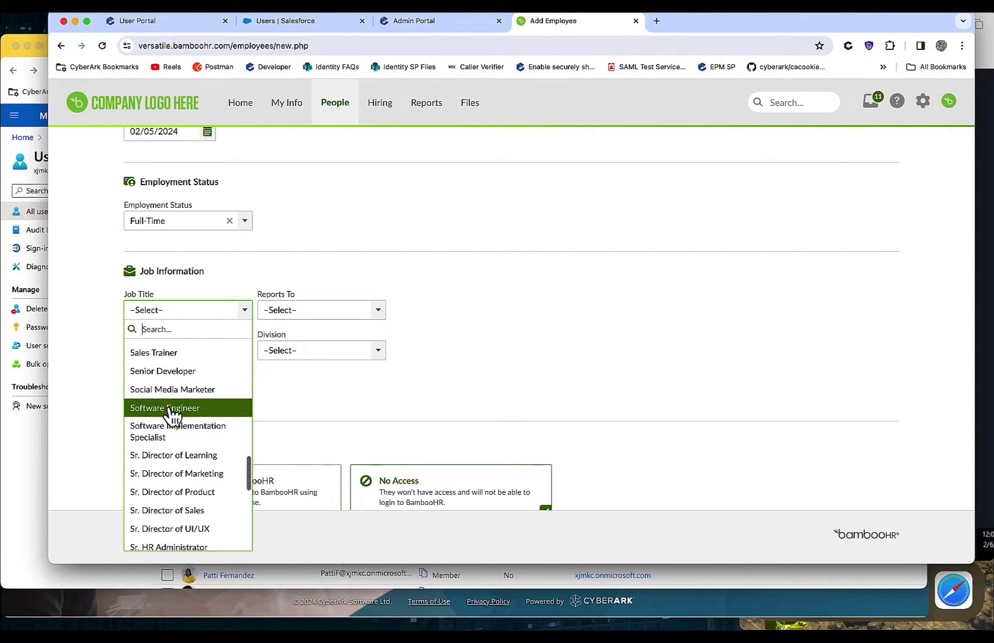
pyautogui.click(156, 351)
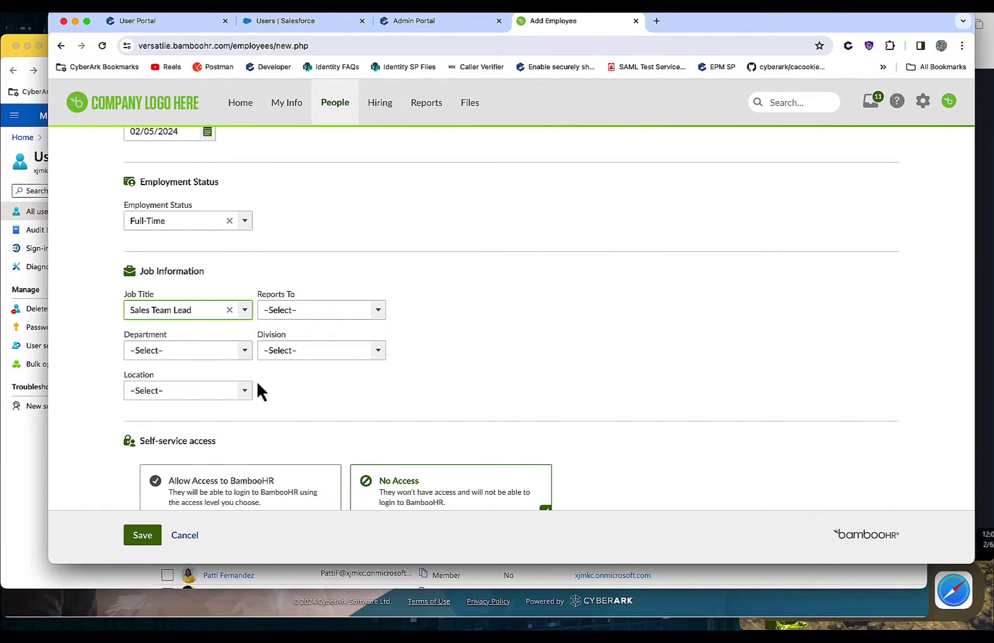
# - Assign the employee to the Sales department and the Lindon, Utah location
pyautogui.click(220, 355)
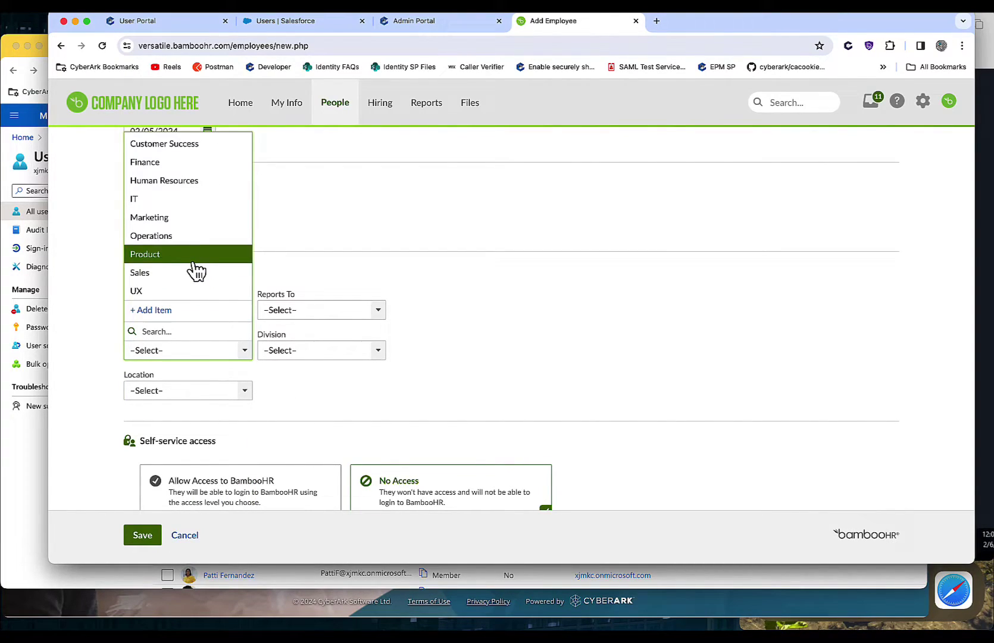
pyautogui.click(182, 272)
pyautogui.click(215, 392)
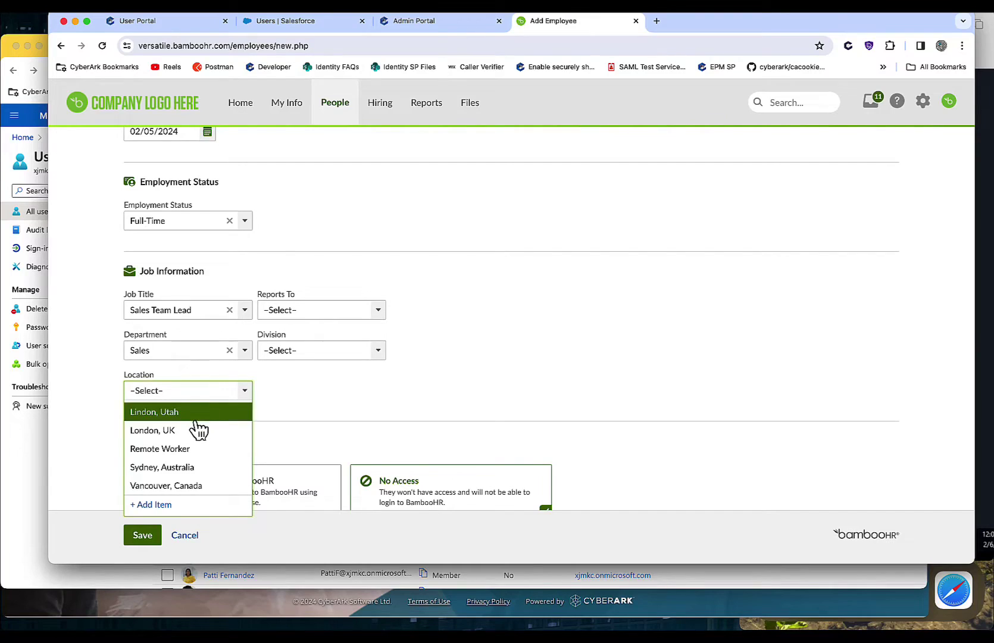
pyautogui.click(196, 414)
# - Allow the employee self-service access to BambooHR and save the new employee record
pyautogui.scroll(-3, 340, 405)
pyautogui.click(253, 409)
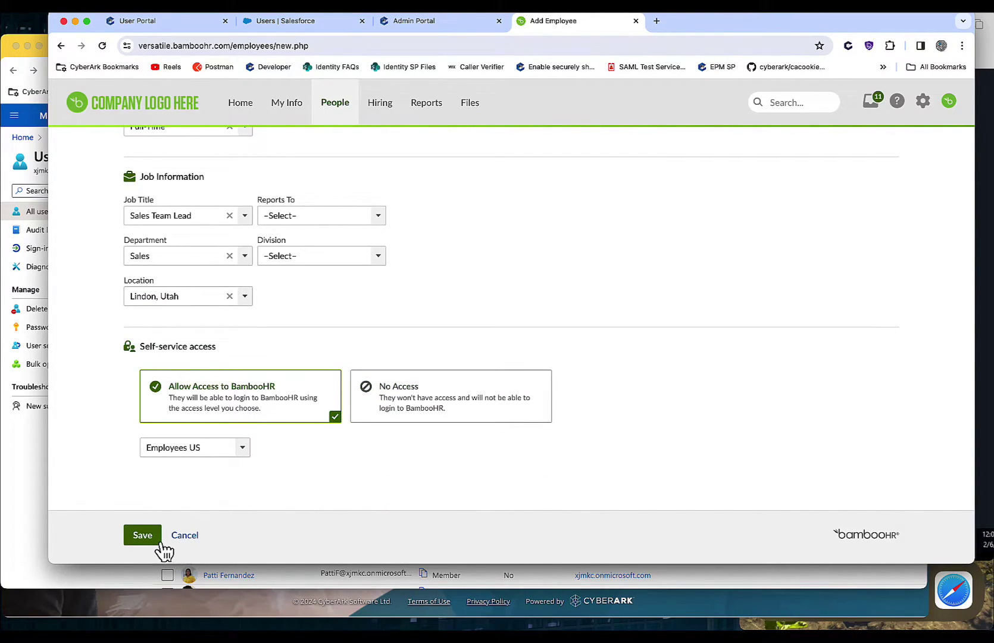
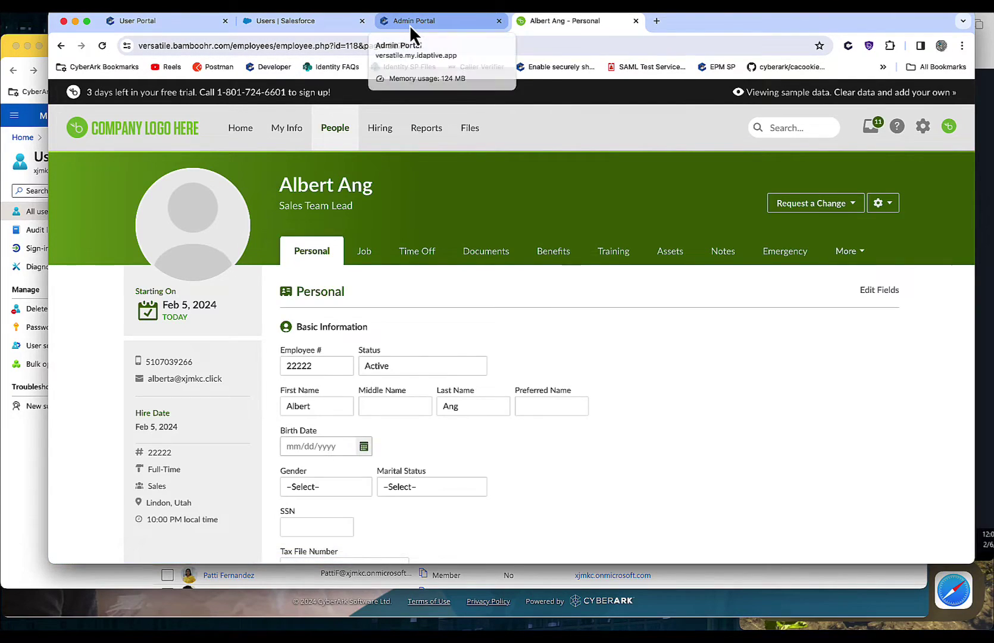
# - Switch to the Microsoft Azure portal, search the Entra ID user list for the new employee's first name, and clear the search
pyautogui.click(410, 24)
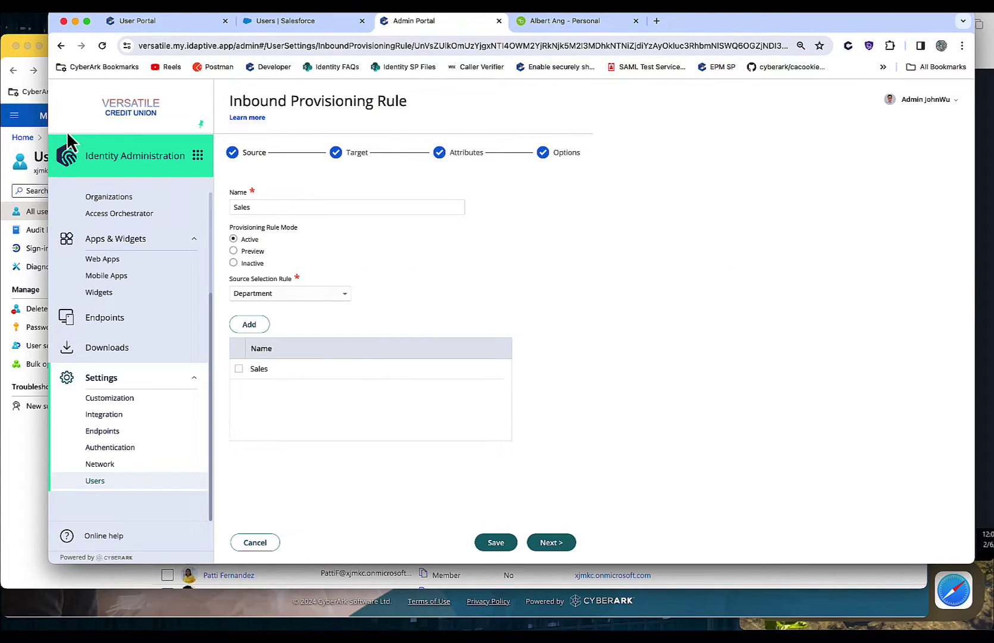
pyautogui.click(8, 162)
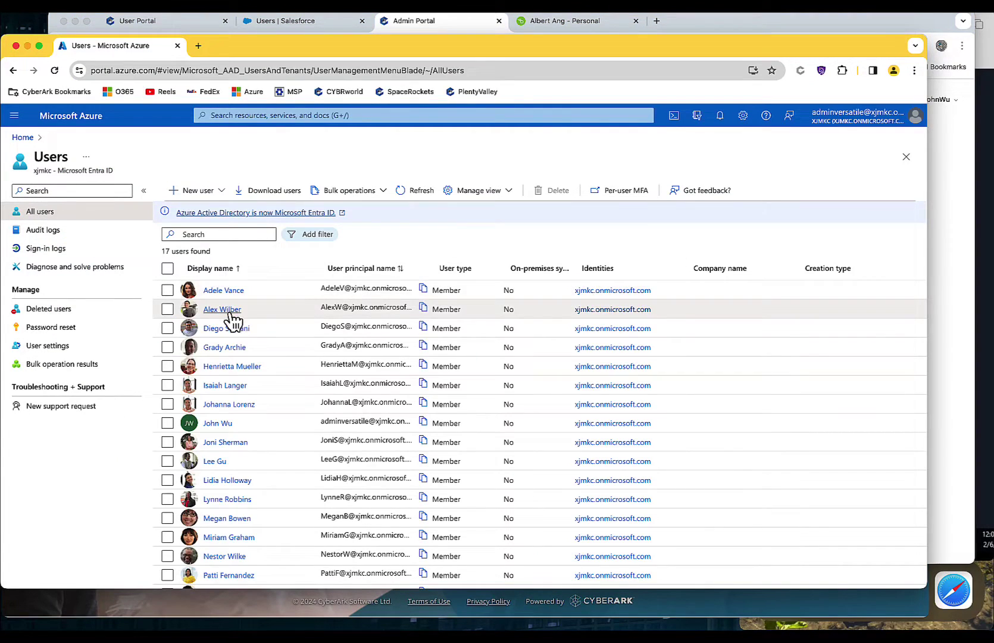
pyautogui.click(204, 234)
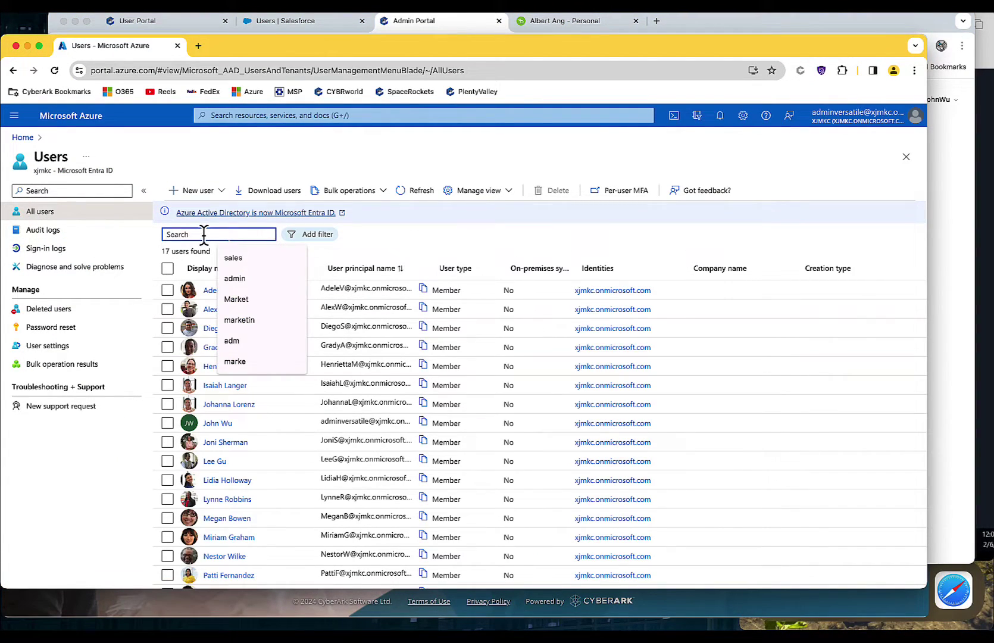
pyautogui.write('albert')
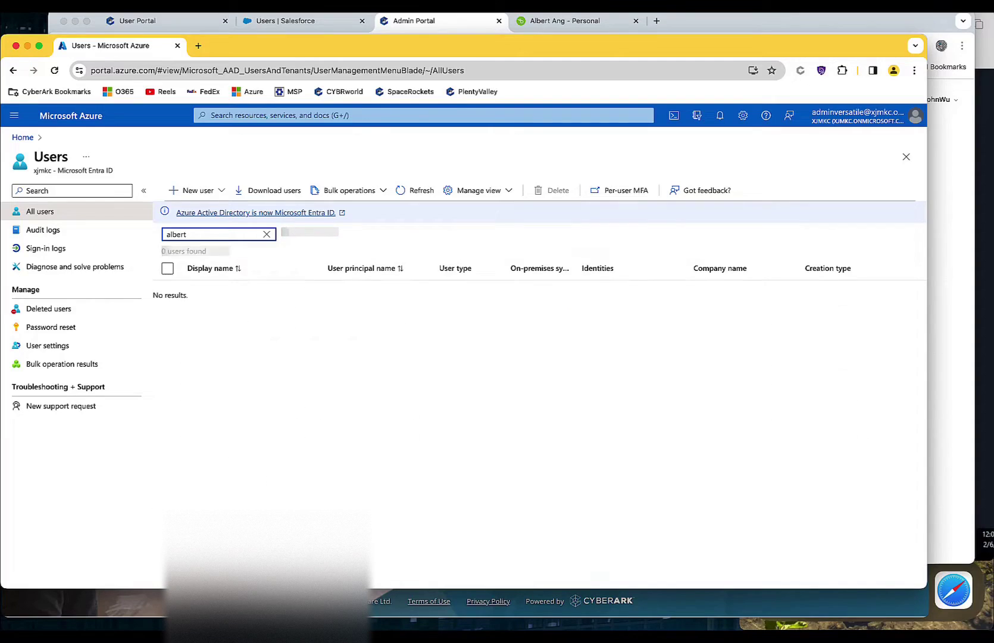
pyautogui.click(267, 234)
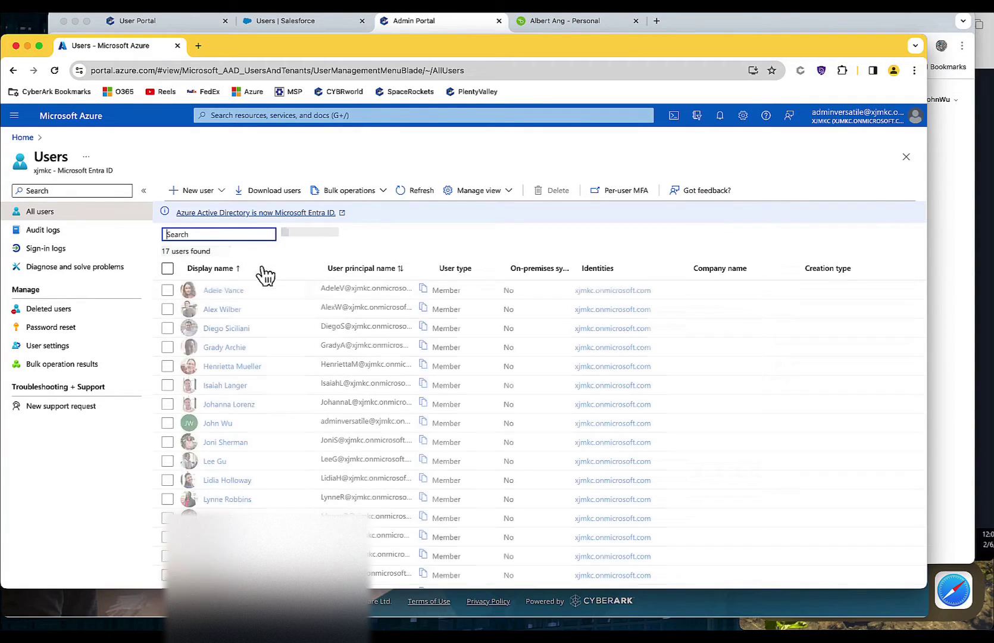
# - Check the Salesforce All Users list and the Active Directory Business Users folder for the new employee
pyautogui.click(293, 26)
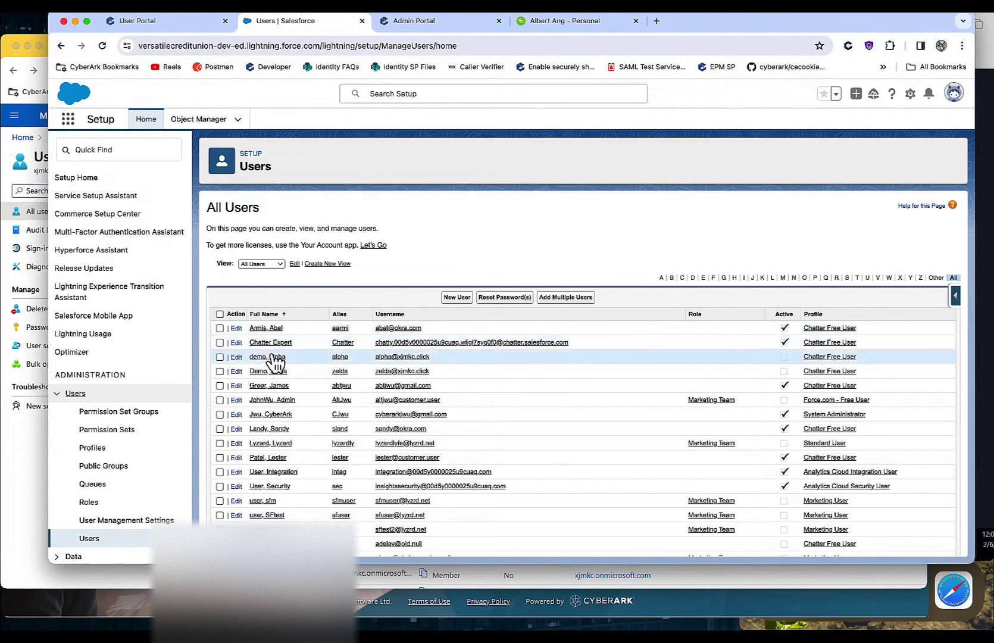
pyautogui.scroll(-3, 293, 496)
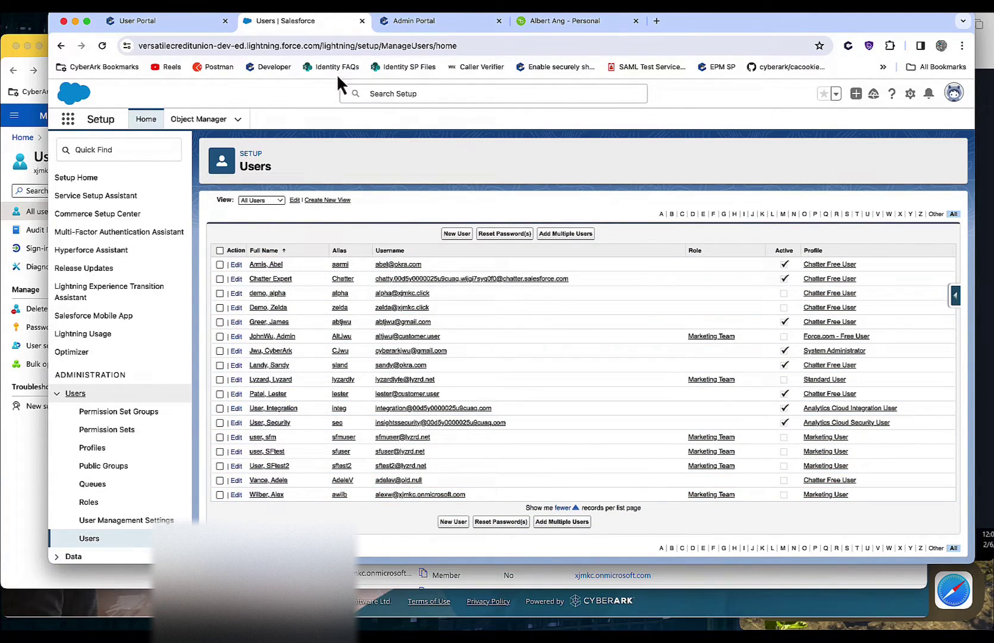
pyautogui.click(990, 113)
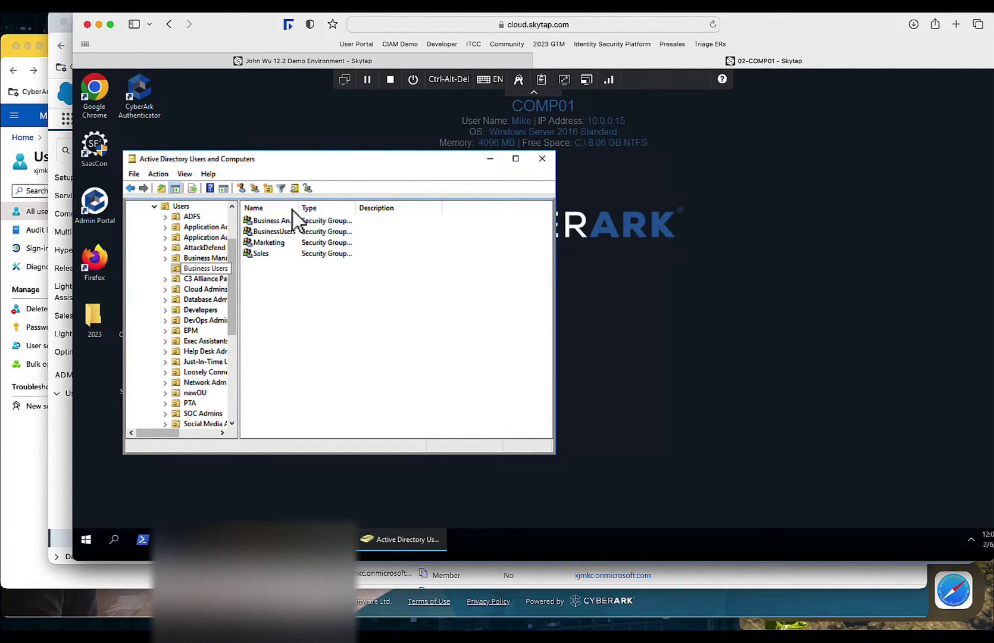
# - Switch to the CyberArk Admin Portal and review the target directory and OU of the Sales inbound provisioning rule
pyautogui.click(52, 100)
pyautogui.click(417, 24)
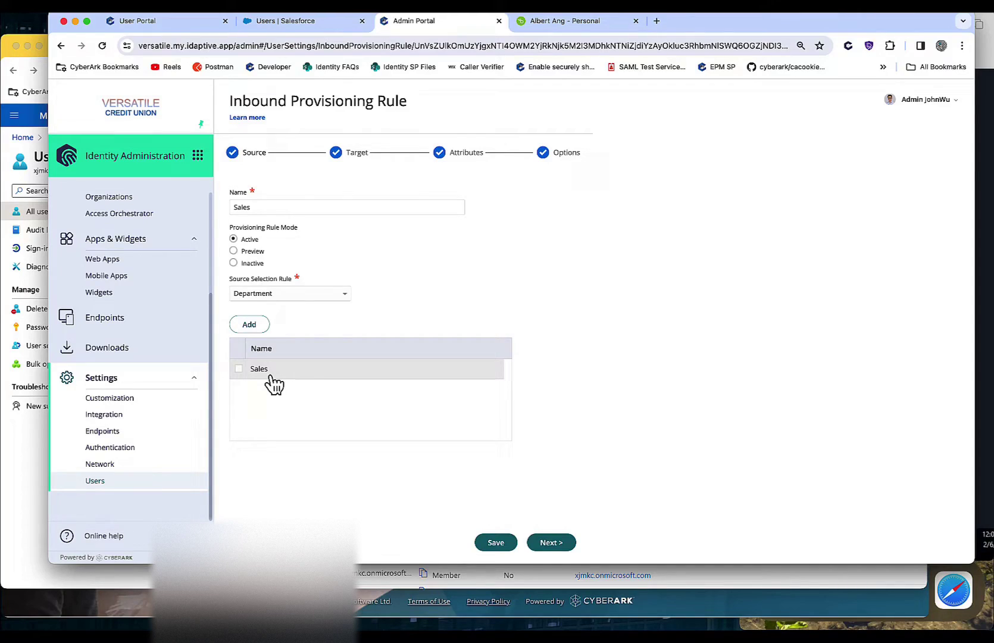
pyautogui.click(351, 156)
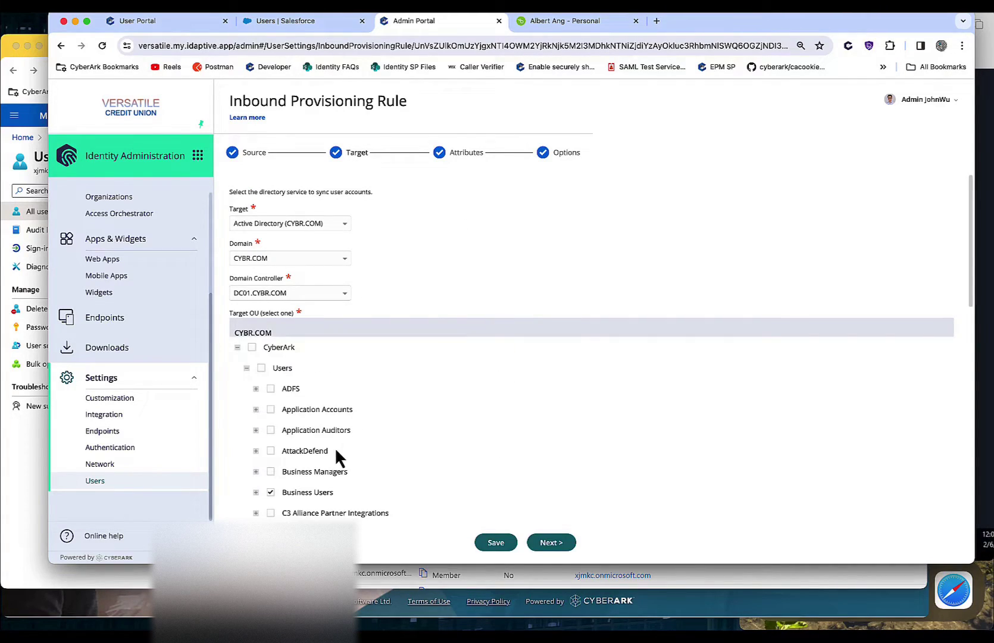
pyautogui.scroll(-1, 348, 405)
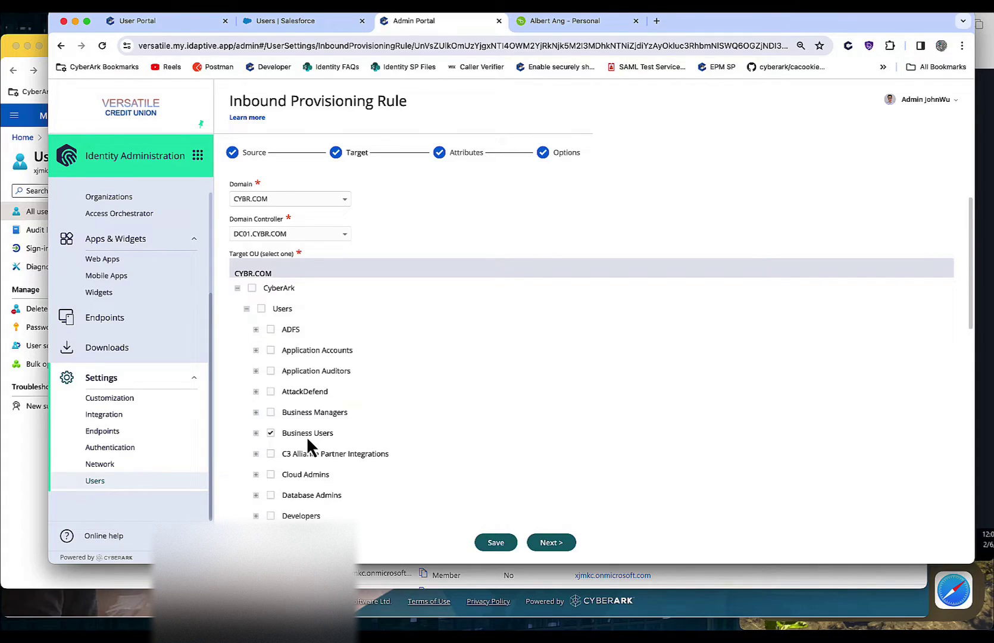
# - Review the Sales rule's password type choices and Active Directory group options, and leave the rule without saving changes
pyautogui.click(564, 160)
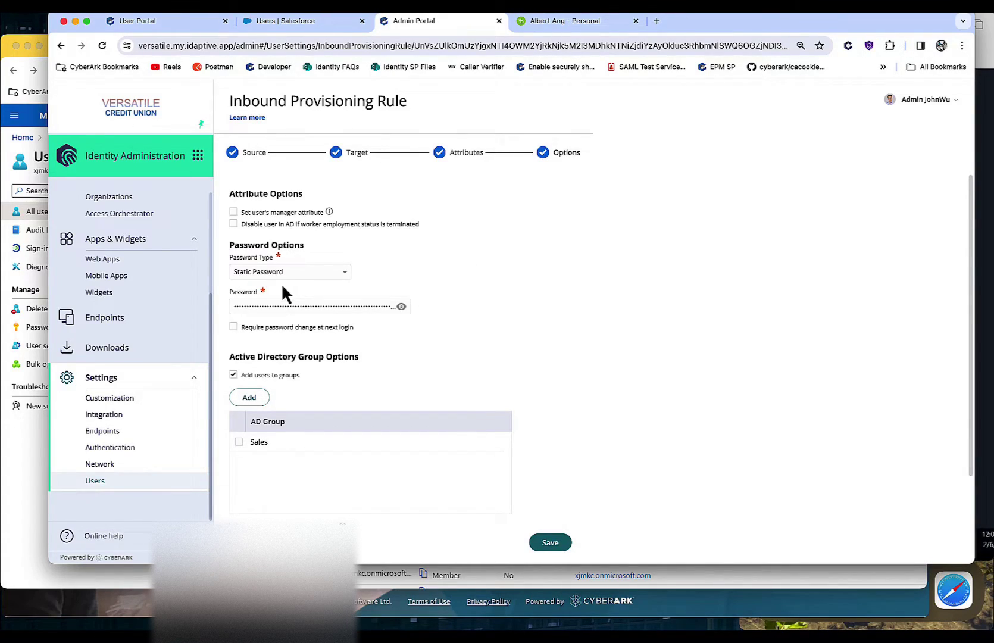
pyautogui.click(338, 276)
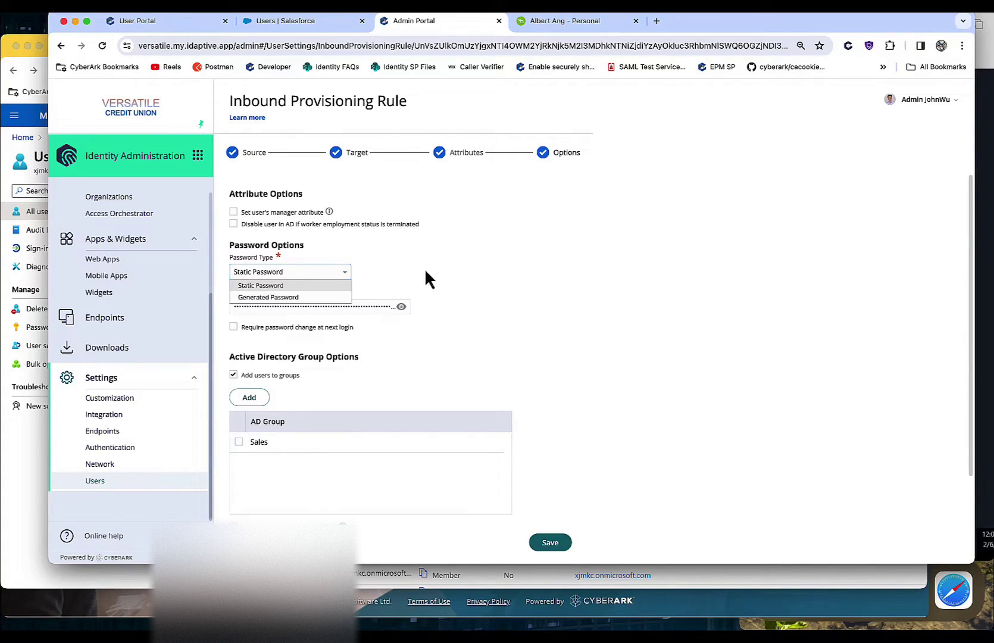
pyautogui.click(441, 263)
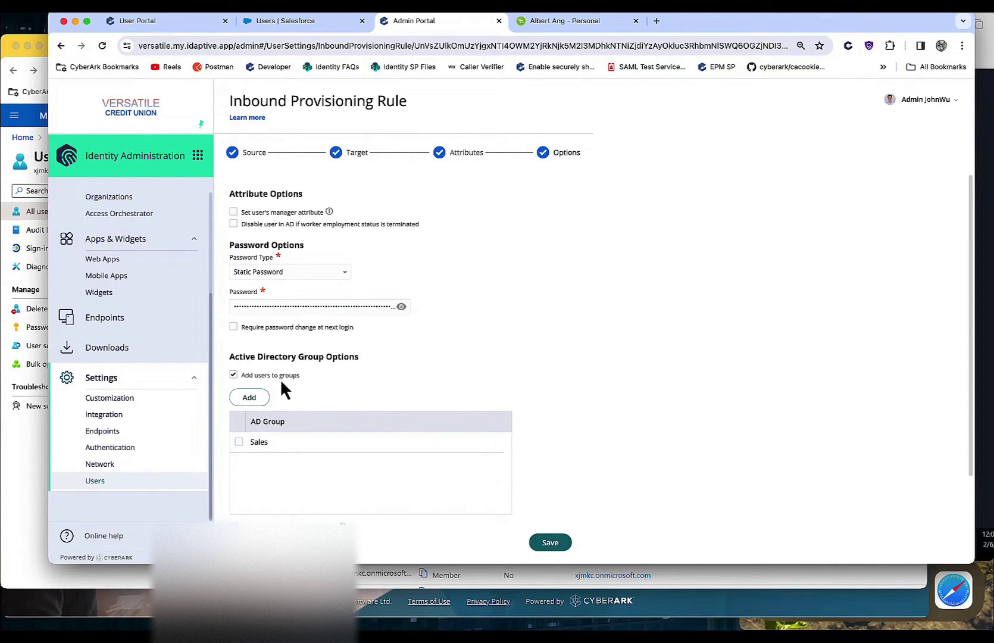
pyautogui.scroll(-1, 283, 399)
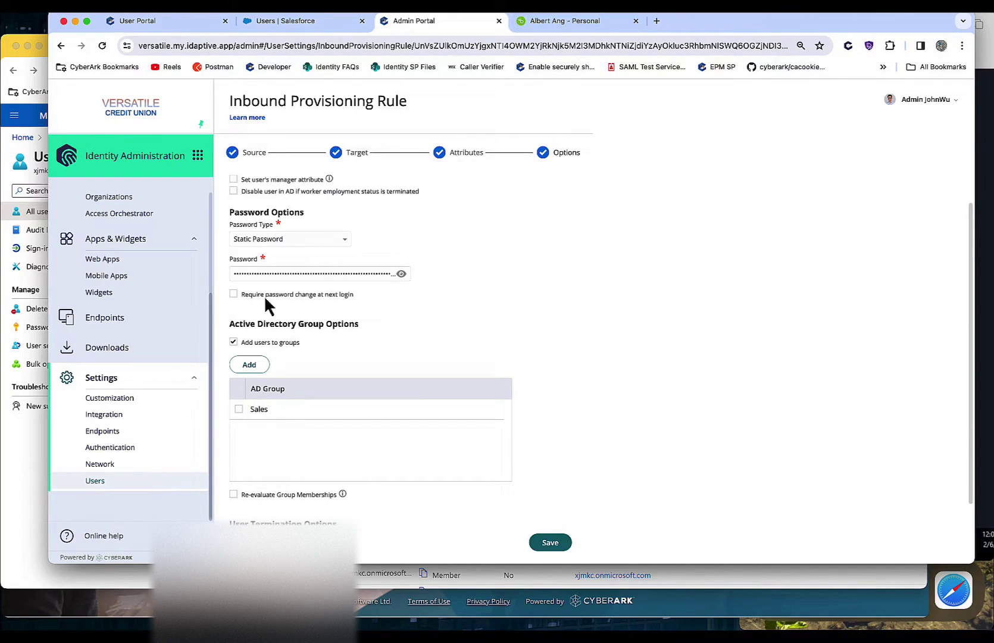
pyautogui.click(301, 545)
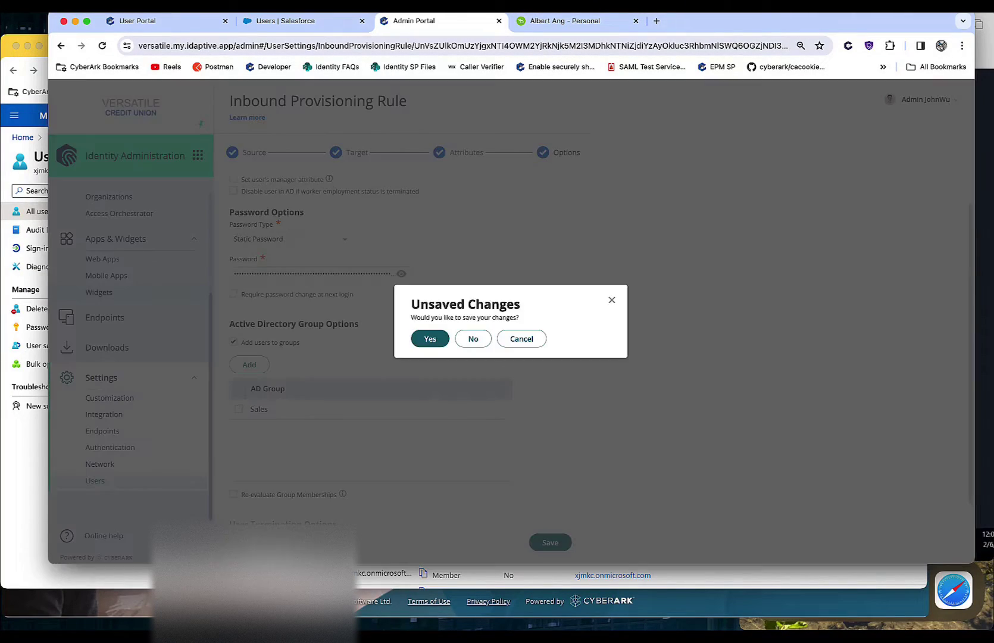
pyautogui.click(472, 340)
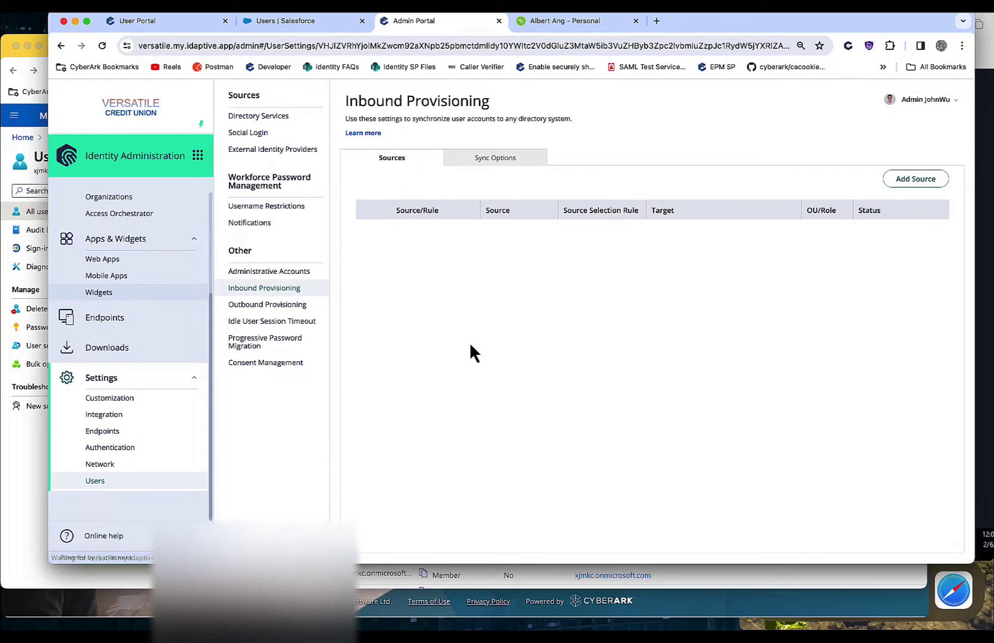
# - Run a manual incremental inbound provisioning sync for the BambooHR source
pyautogui.click(494, 160)
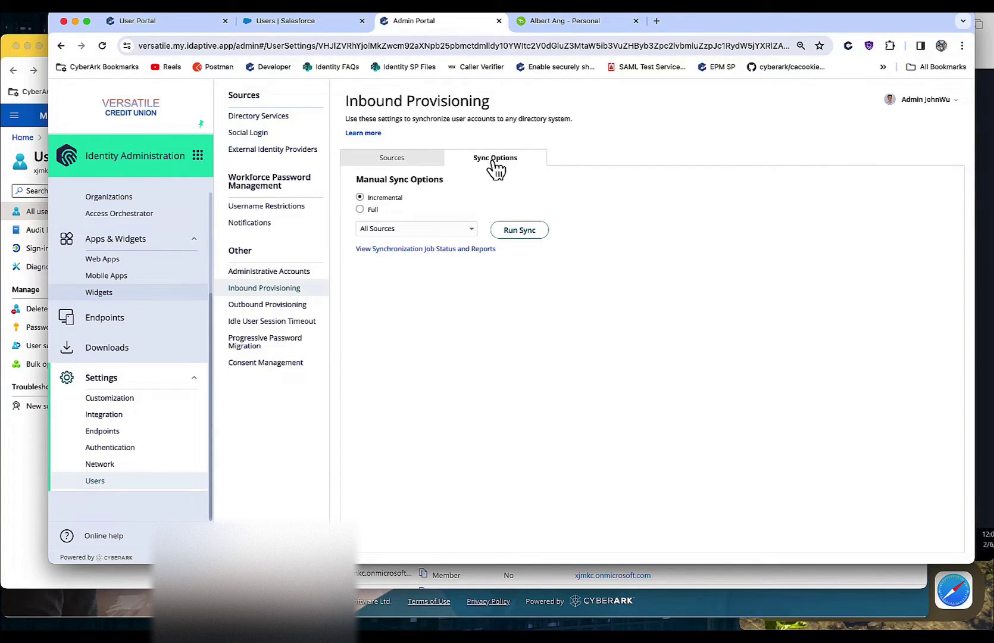
pyautogui.click(421, 233)
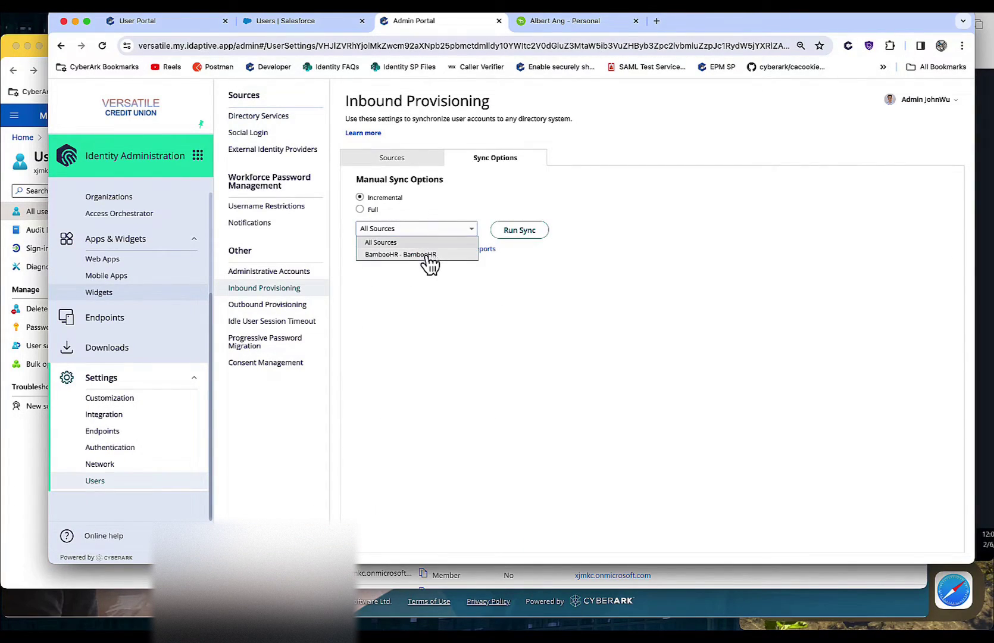
pyautogui.click(428, 258)
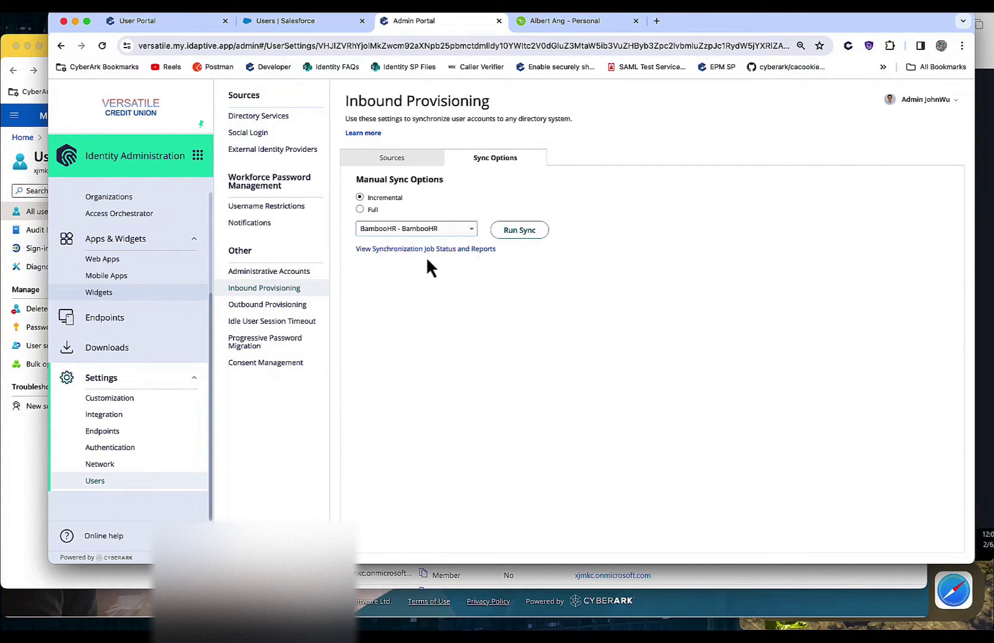
pyautogui.click(534, 232)
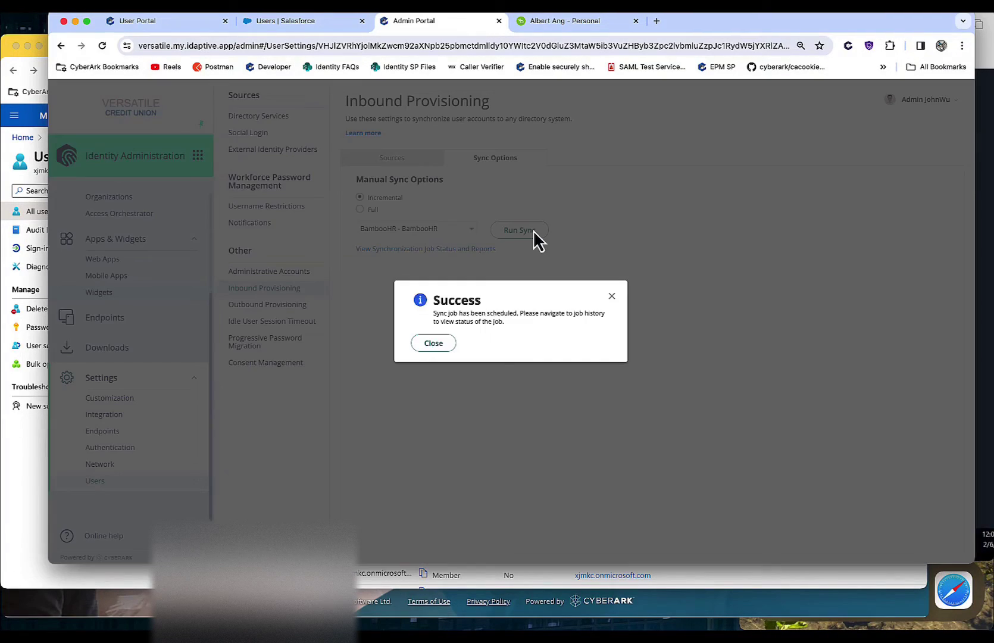
pyautogui.click(443, 343)
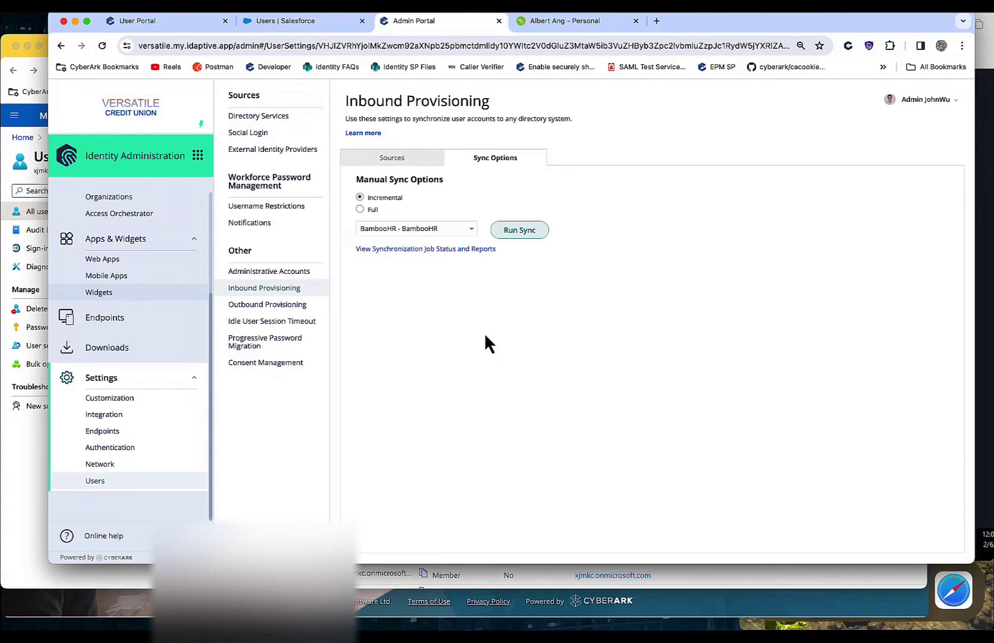
# - View the synchronization job history, refresh it, and open the report of the latest BambooHR incremental sync job
pyautogui.click(467, 249)
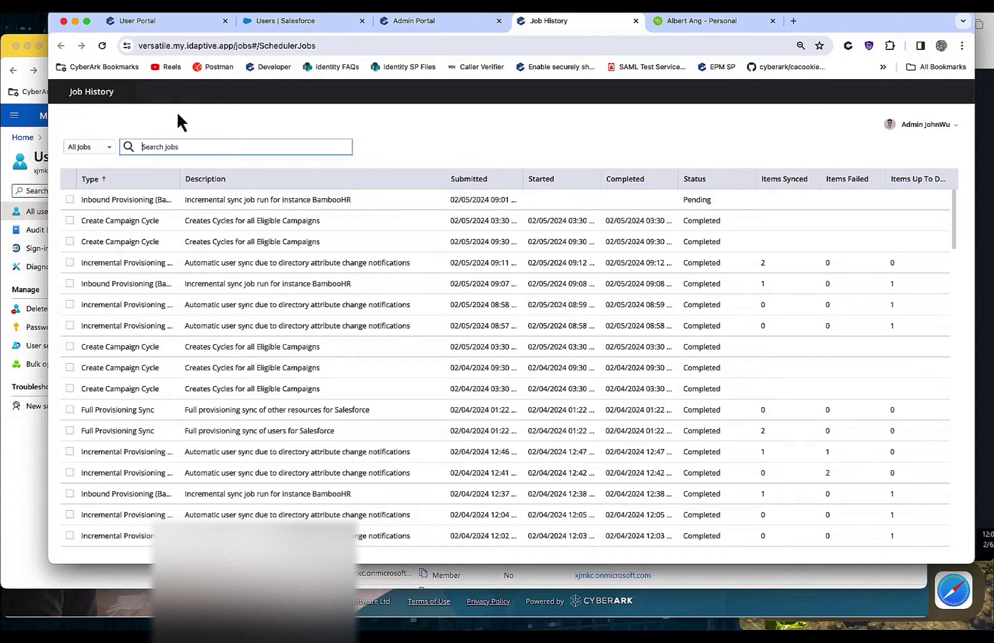
pyautogui.click(103, 51)
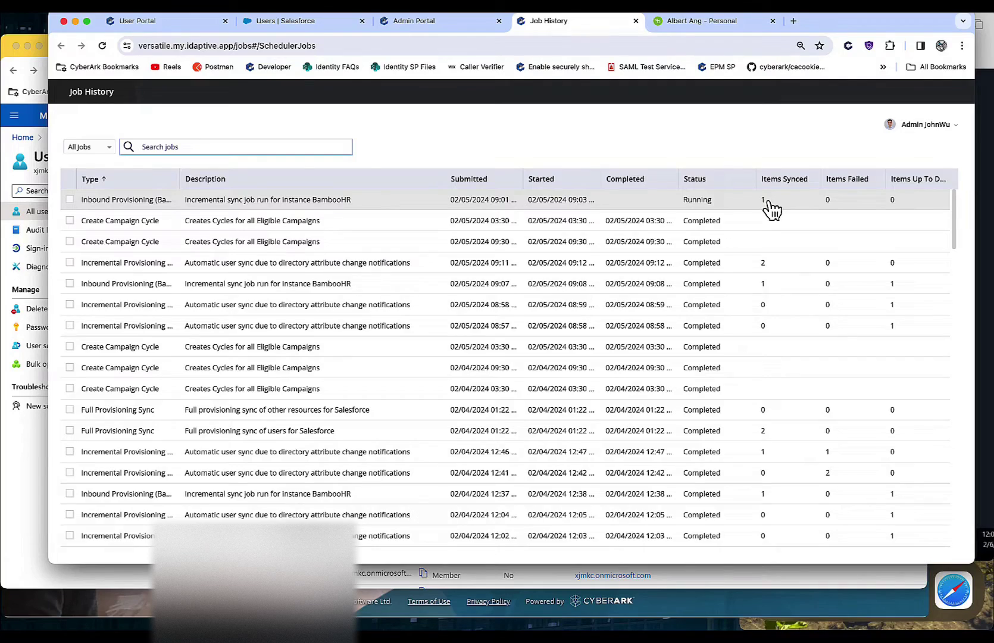
pyautogui.click(272, 206)
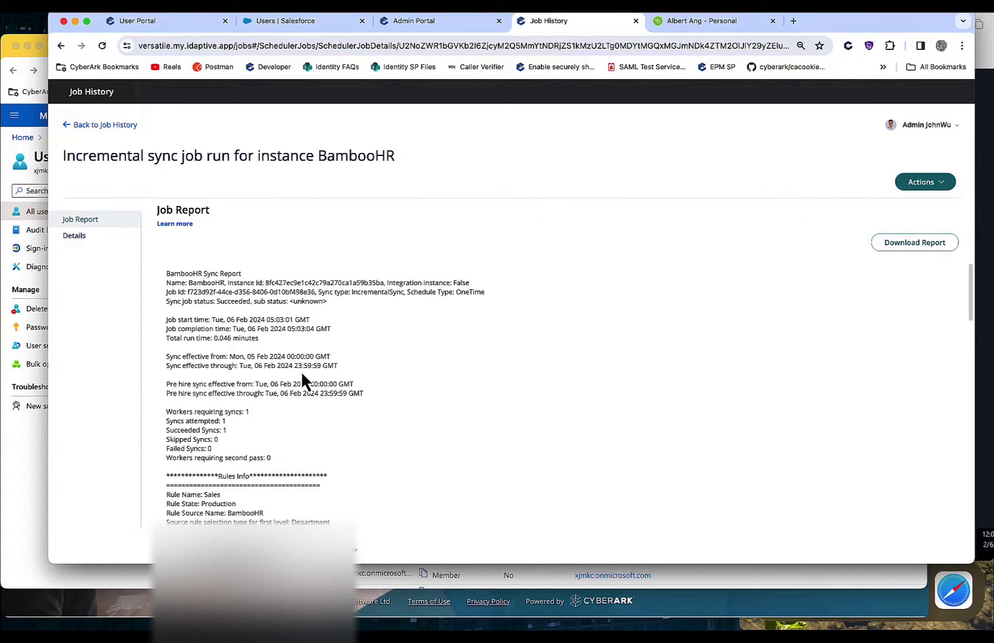
# - Examine the job report's Sales rule information, the succeeded worker sync details and the changed user properties
pyautogui.scroll(-2, 293, 411)
pyautogui.scroll(-8, 293, 414)
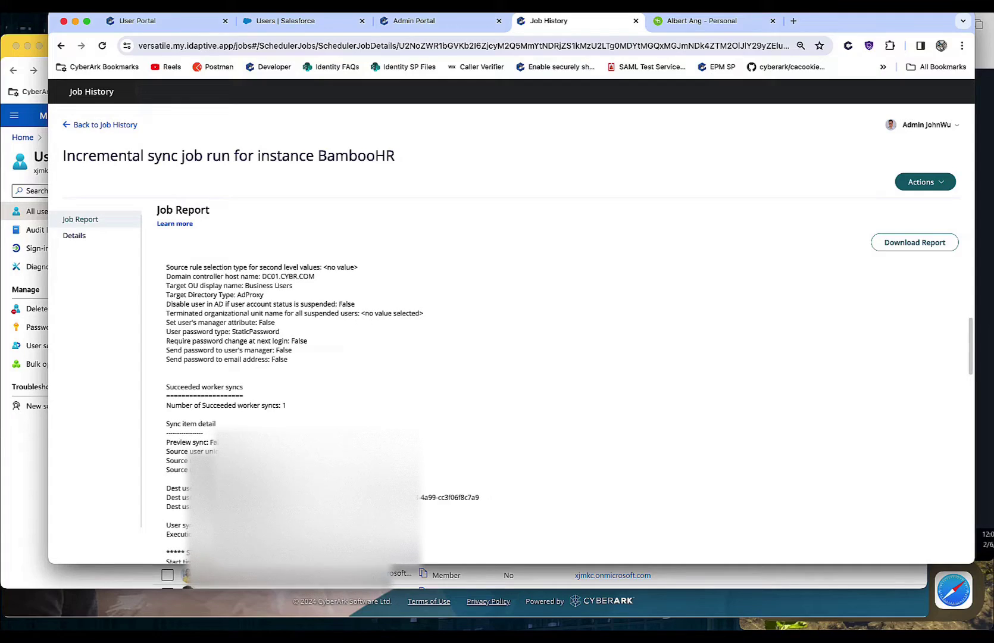
pyautogui.scroll(-2, 294, 410)
pyautogui.scroll(-6, 417, 410)
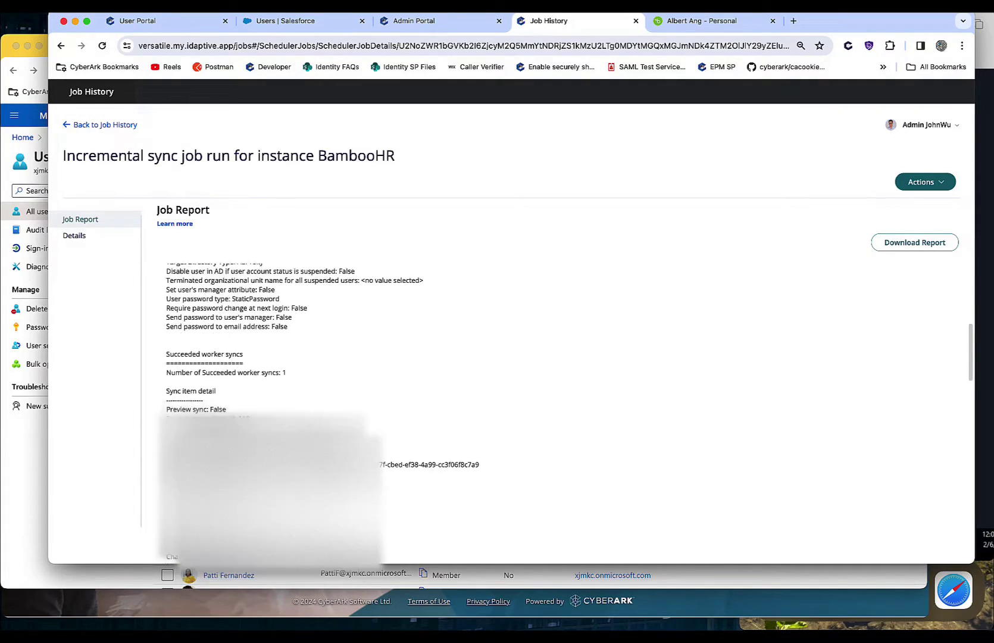
pyautogui.scroll(1, 321, 411)
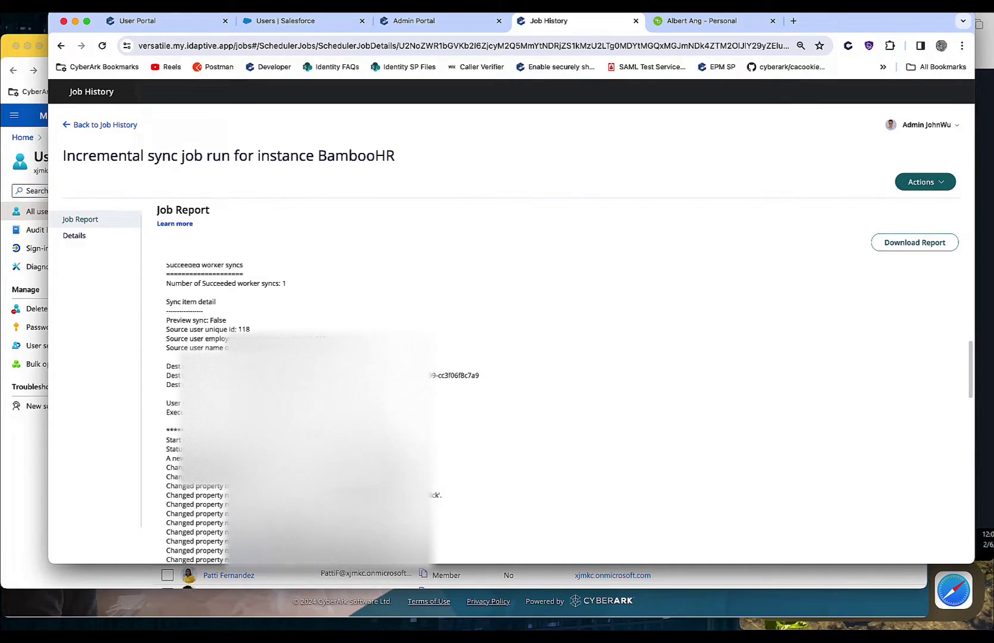
pyautogui.moveTo(393, 486); pyautogui.dragTo(355, 486)
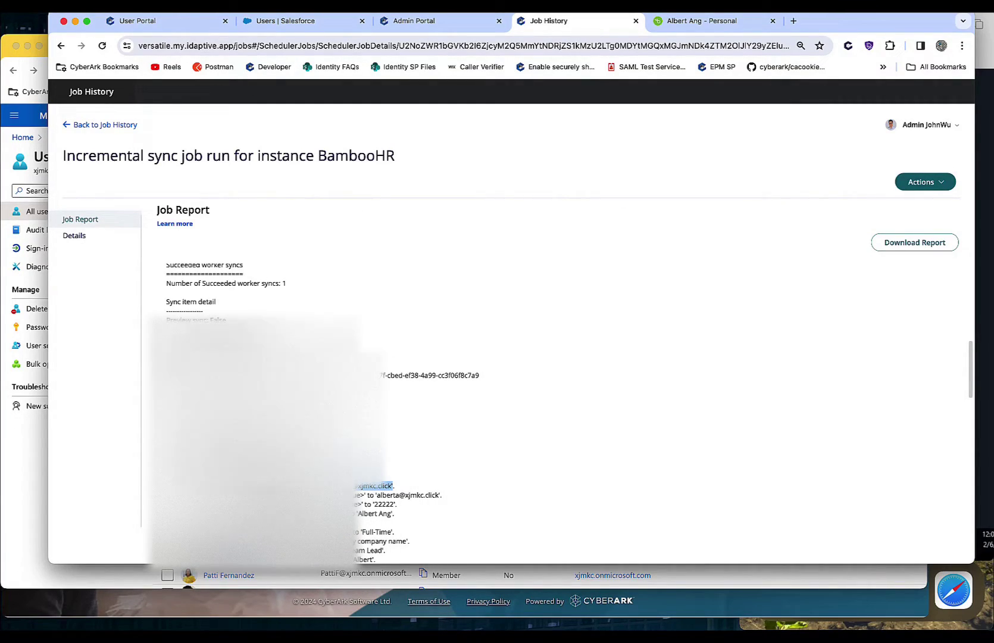
pyautogui.click(355, 486)
pyautogui.moveTo(355, 485); pyautogui.dragTo(135, 460)
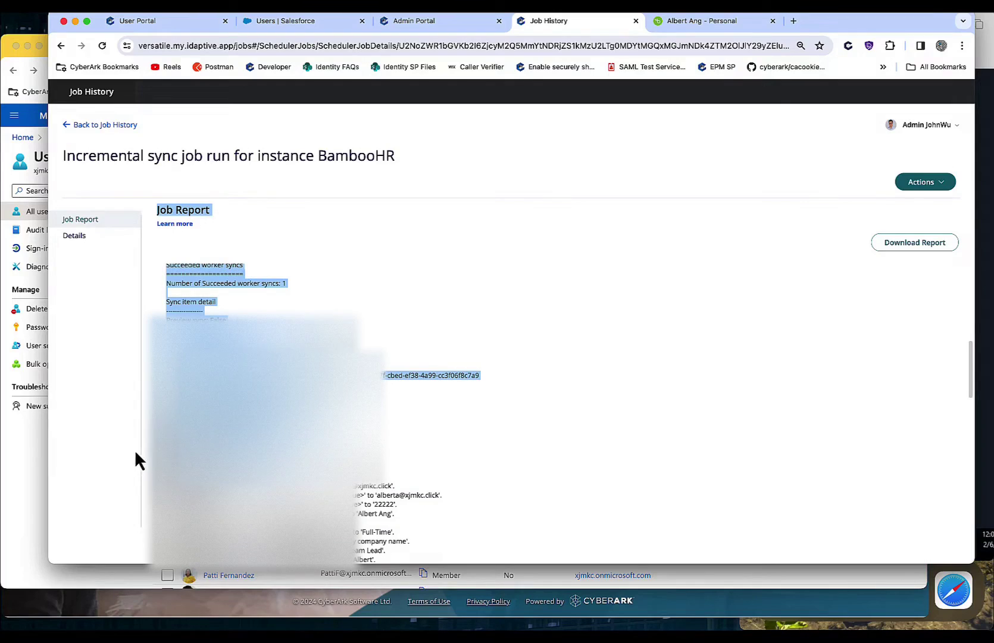
pyautogui.click(135, 460)
pyautogui.scroll(1, 322, 411)
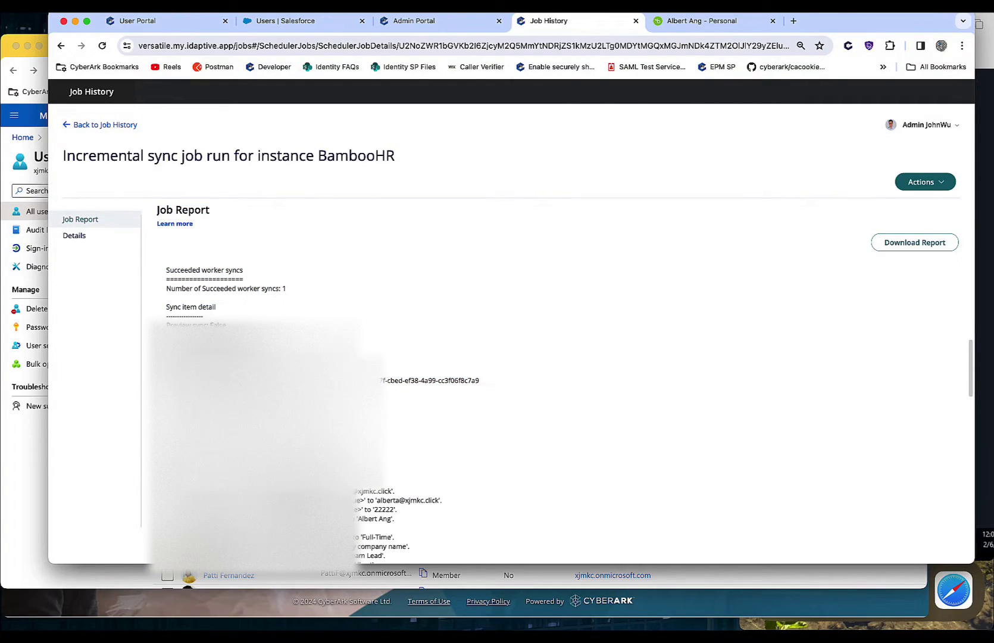
pyautogui.scroll(5, 369, 268)
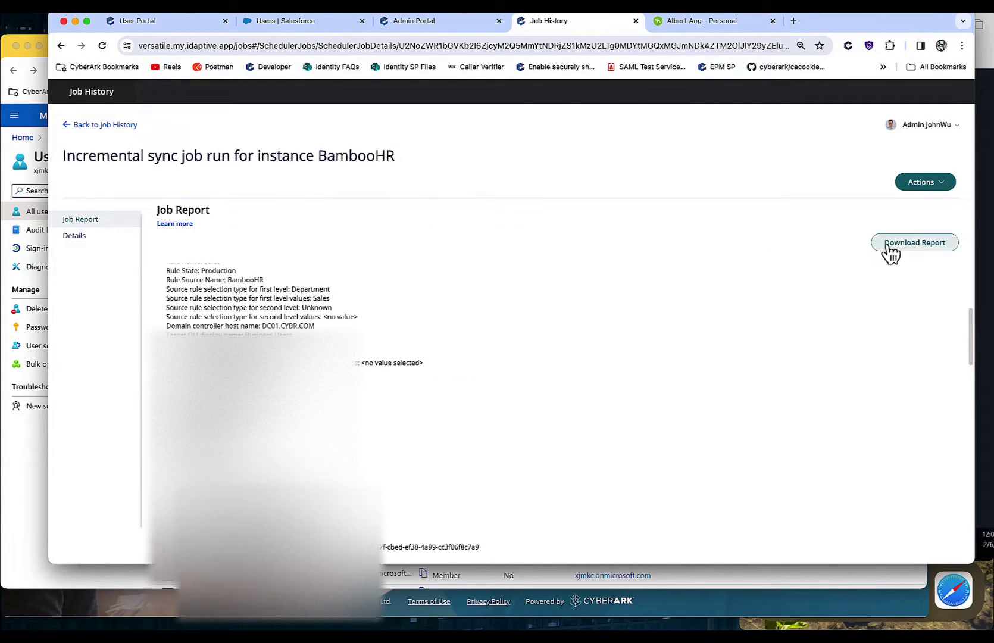
# - Switch to Active Directory Users and Computers on the remote machine and refresh the Business Users folder
pyautogui.click(983, 180)
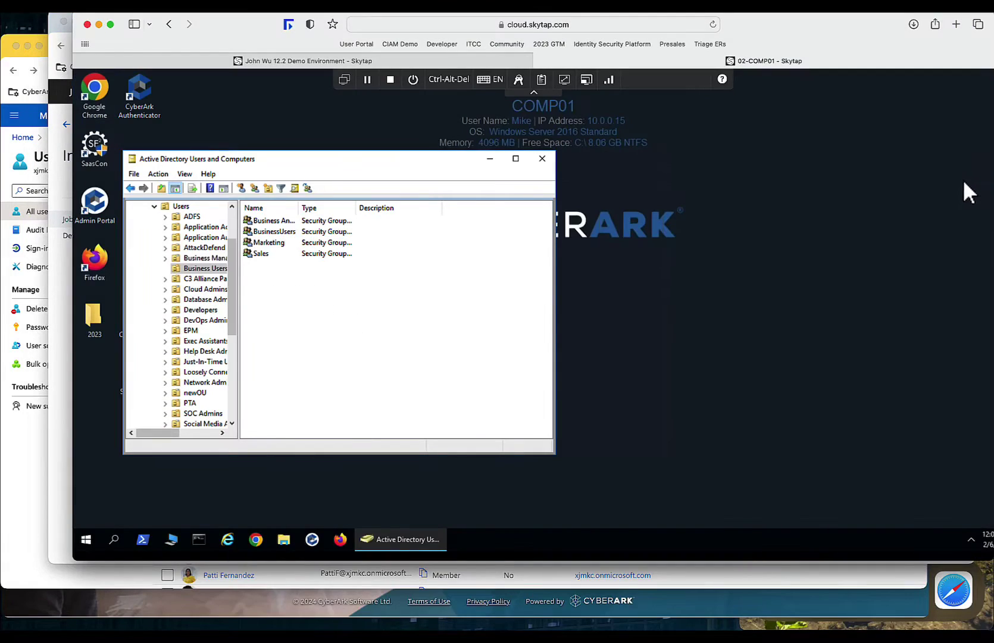
pyautogui.click(386, 320)
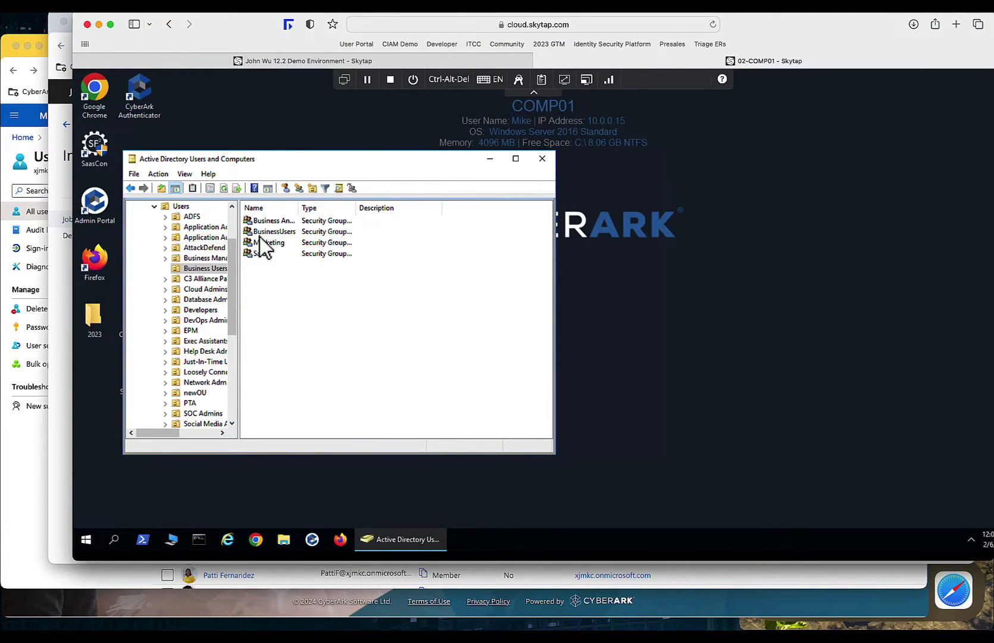
pyautogui.click(224, 189)
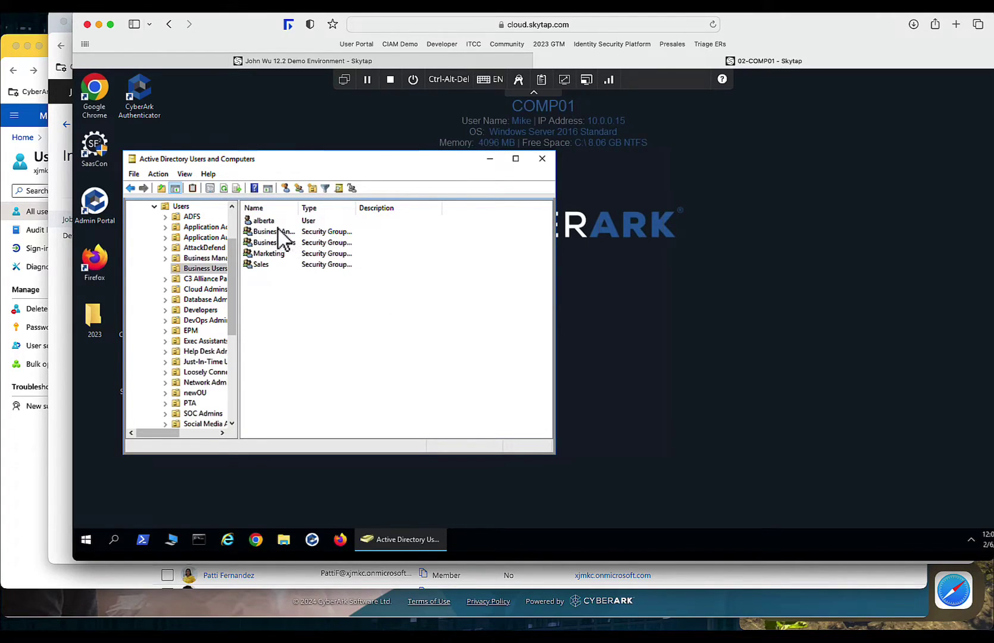
# - Check the new user's general and telephone details in the account properties, and close them without changes
pyautogui.click(266, 223)
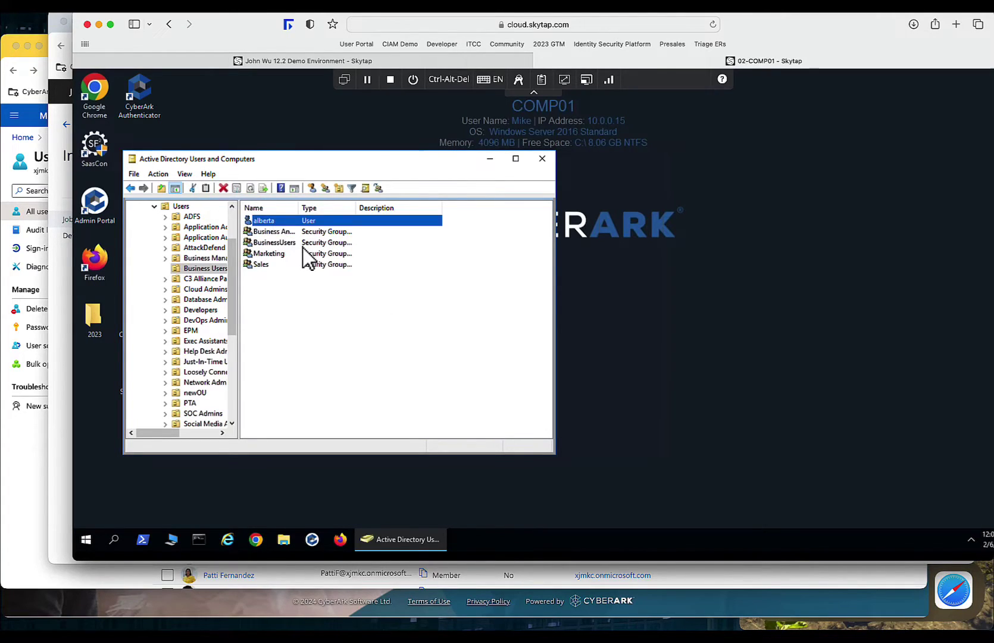
pyautogui.doubleClick(266, 224)
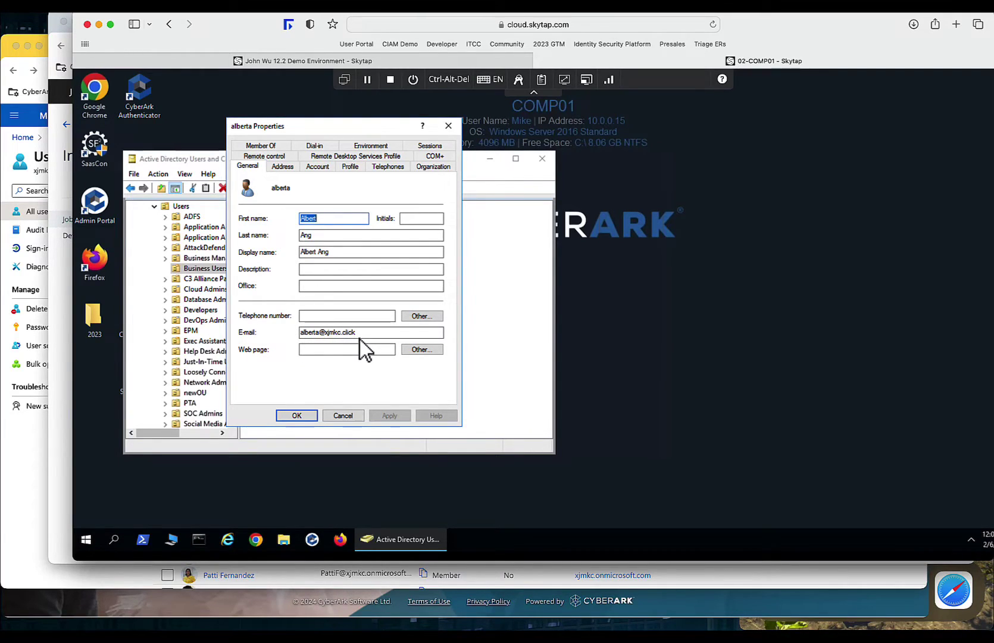
pyautogui.click(388, 167)
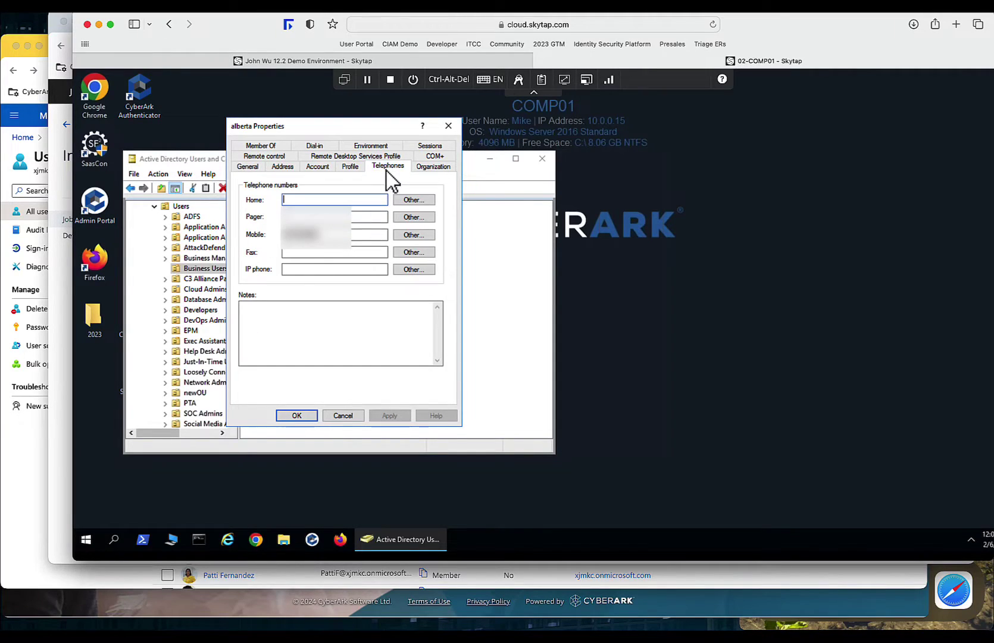
pyautogui.click(350, 417)
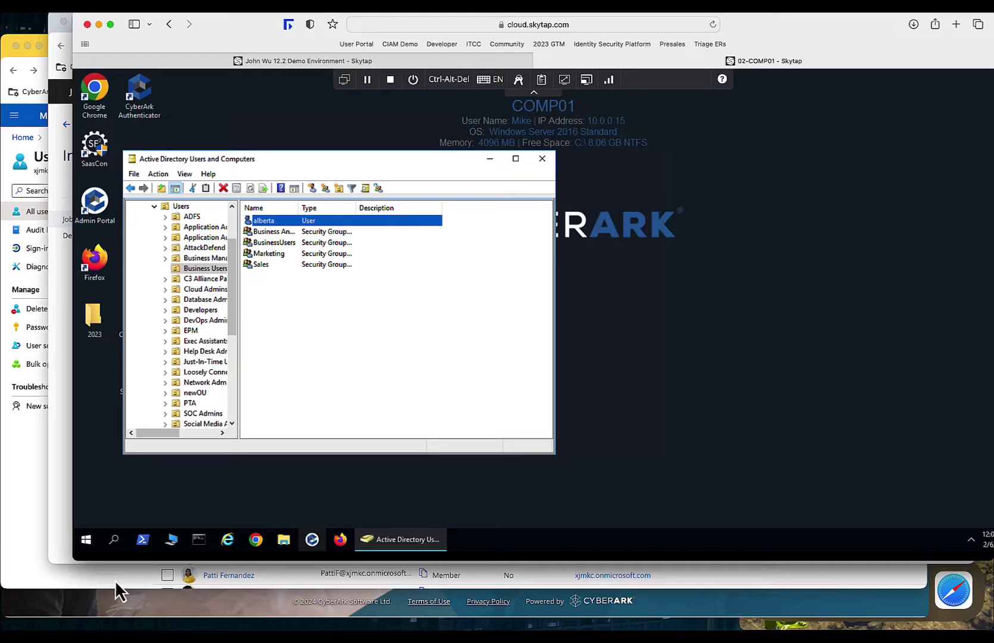
# - Switch to the CyberArk User Portal sign-in page, reload it, and submit the new employee's username
pyautogui.click(140, 601)
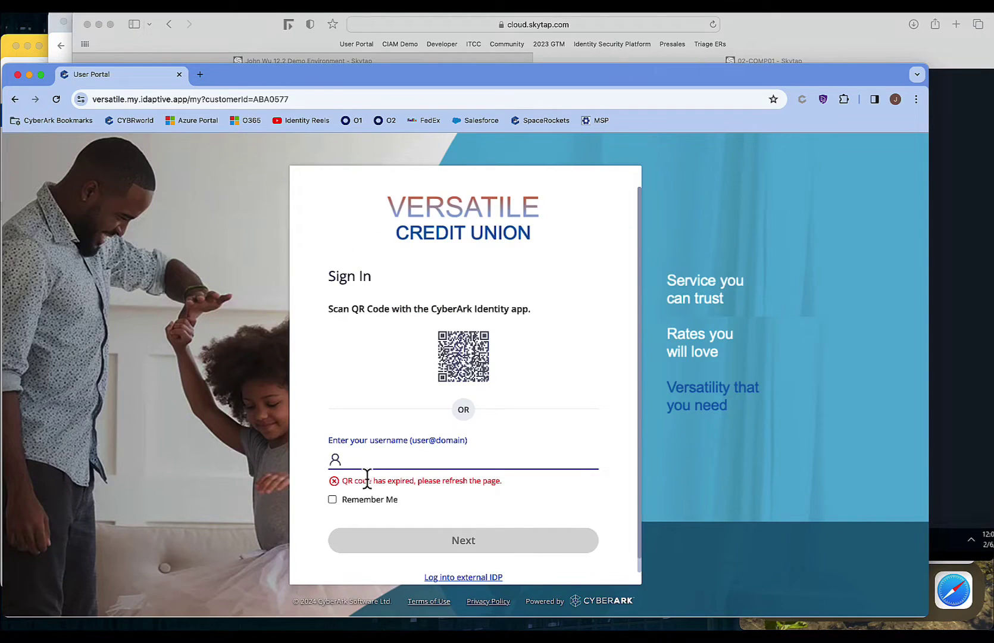
pyautogui.click(56, 99)
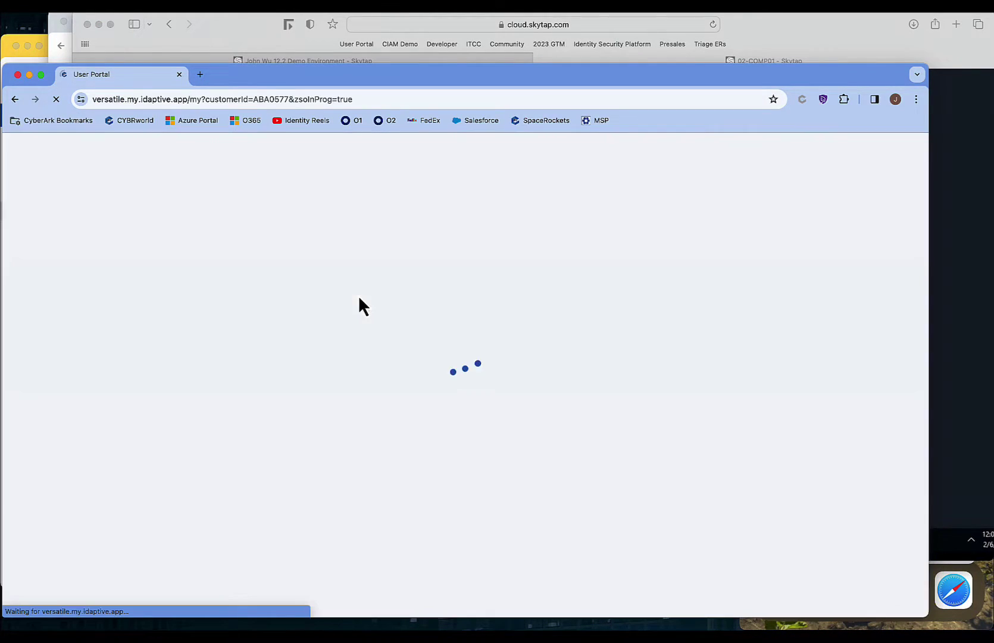
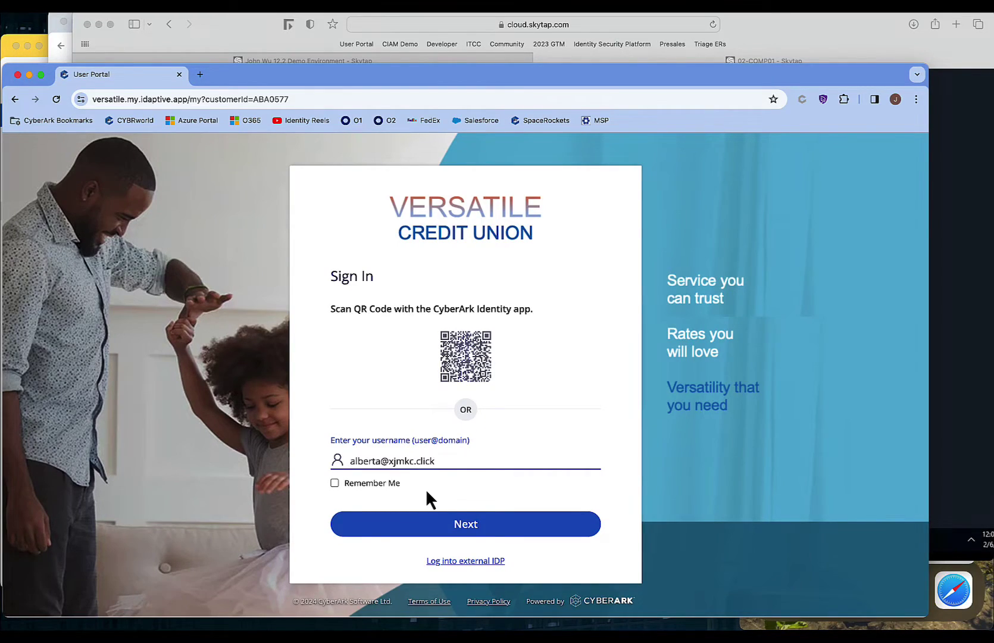
pyautogui.click(455, 527)
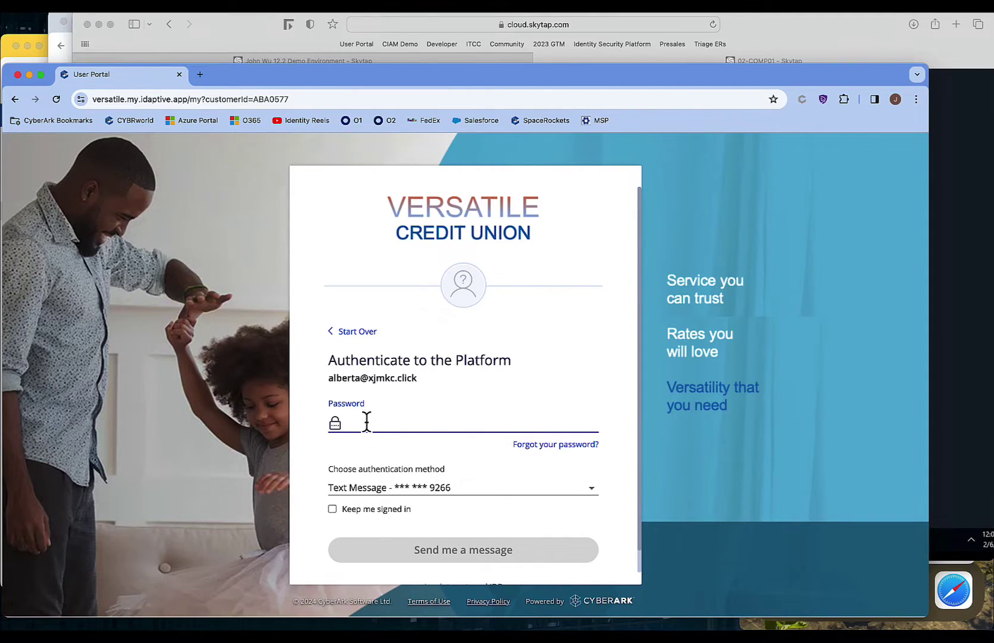
# - Enter the account password, request text message authentication, and approve the sign-in from the phone
pyautogui.write('•••••••')
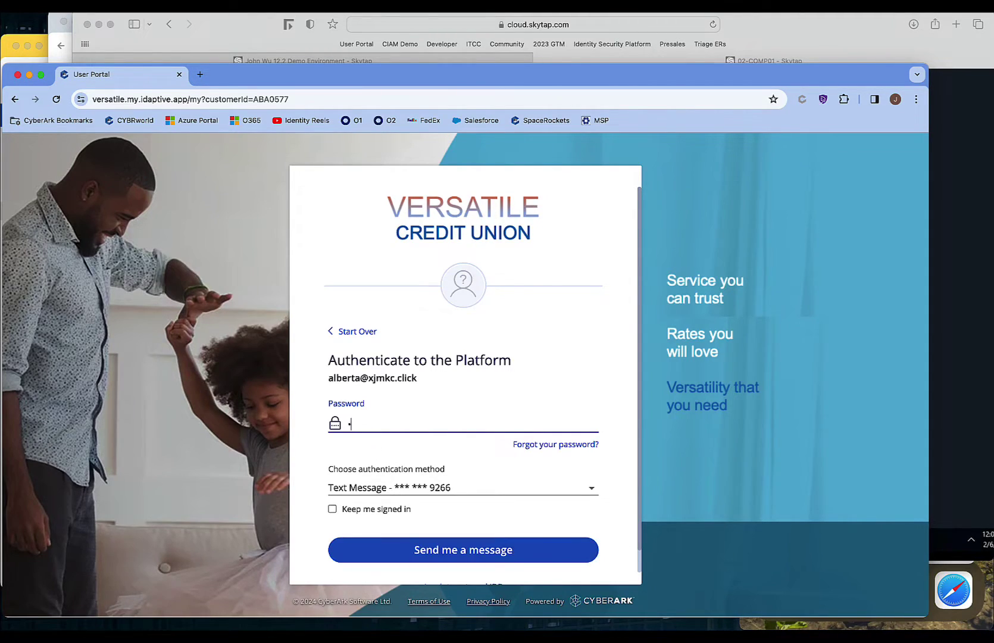
pyautogui.write('•')
pyautogui.click(507, 558)
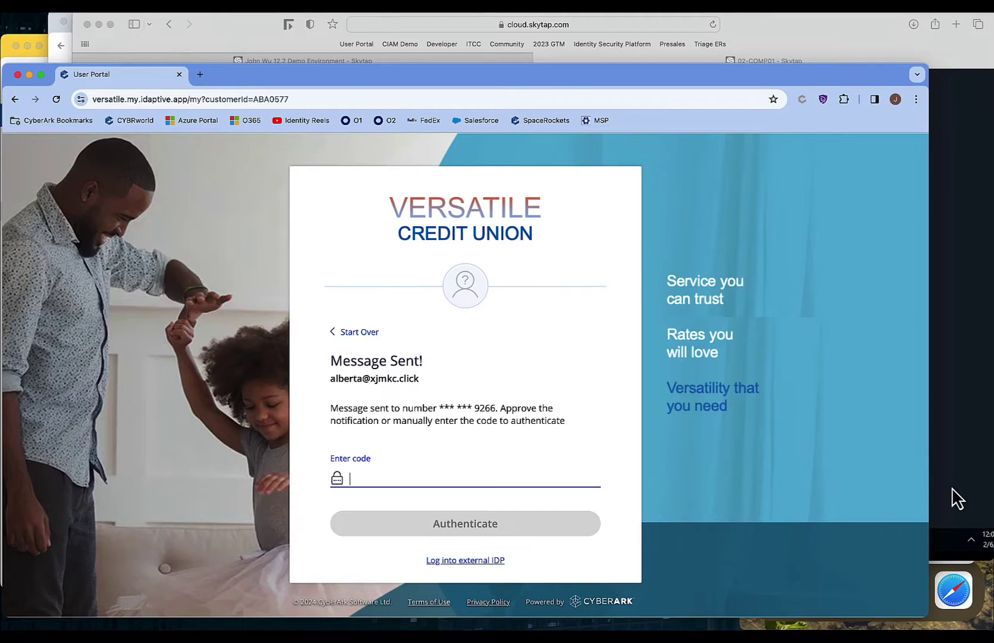
pyautogui.click(982, 591)
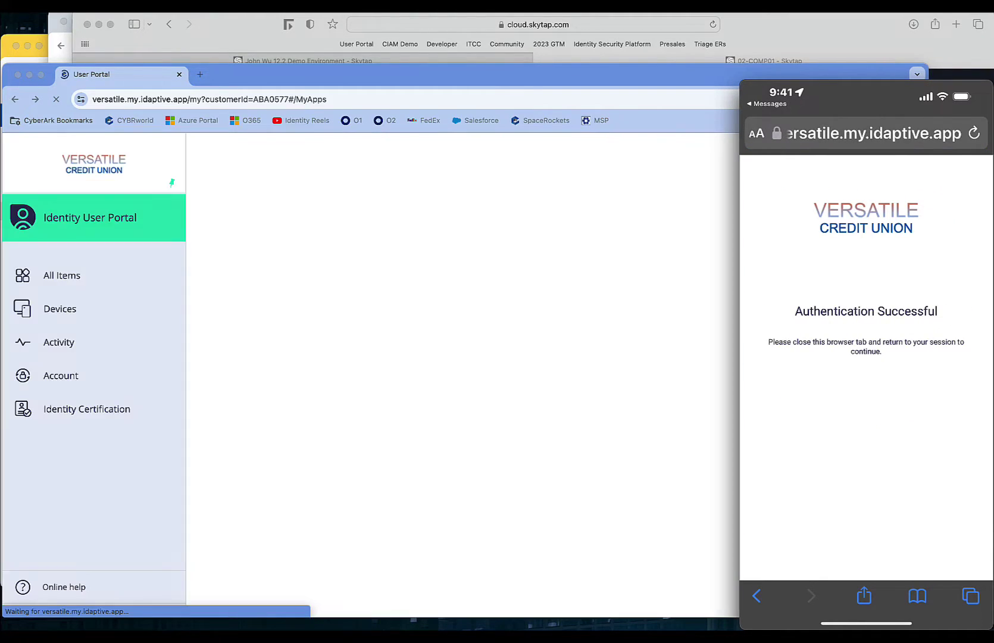
# - Bring the User Portal forward, open the OTP authenticator configuration, and reload the page to dismiss it
pyautogui.click(651, 456)
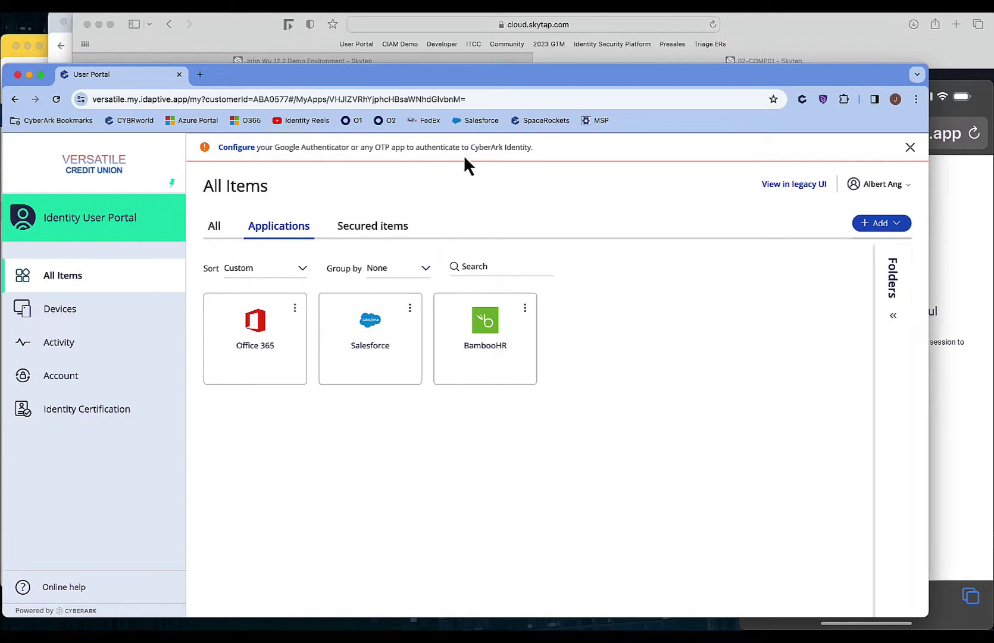
pyautogui.click(243, 147)
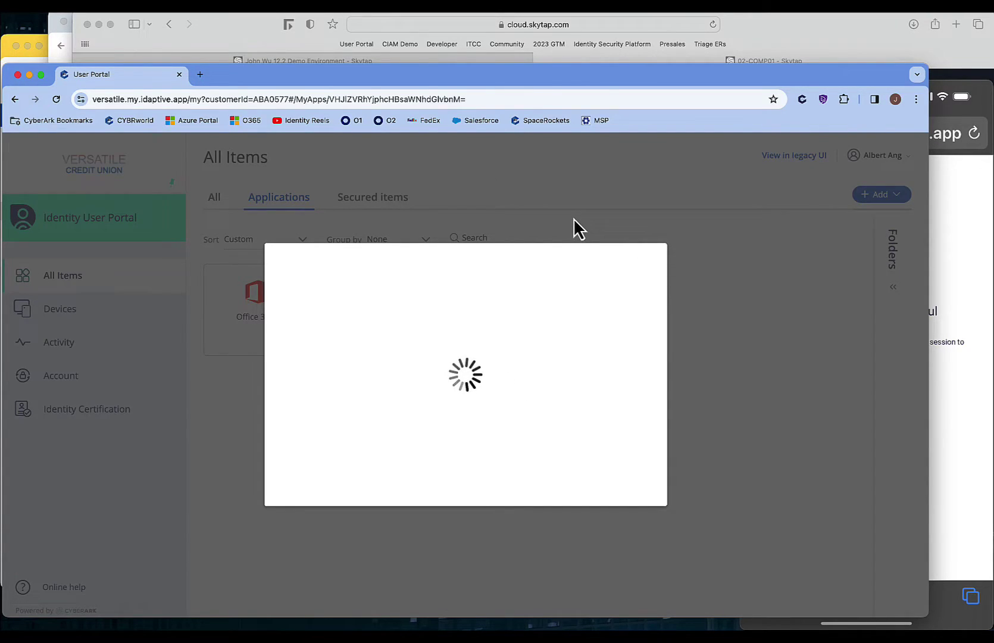
pyautogui.click(56, 100)
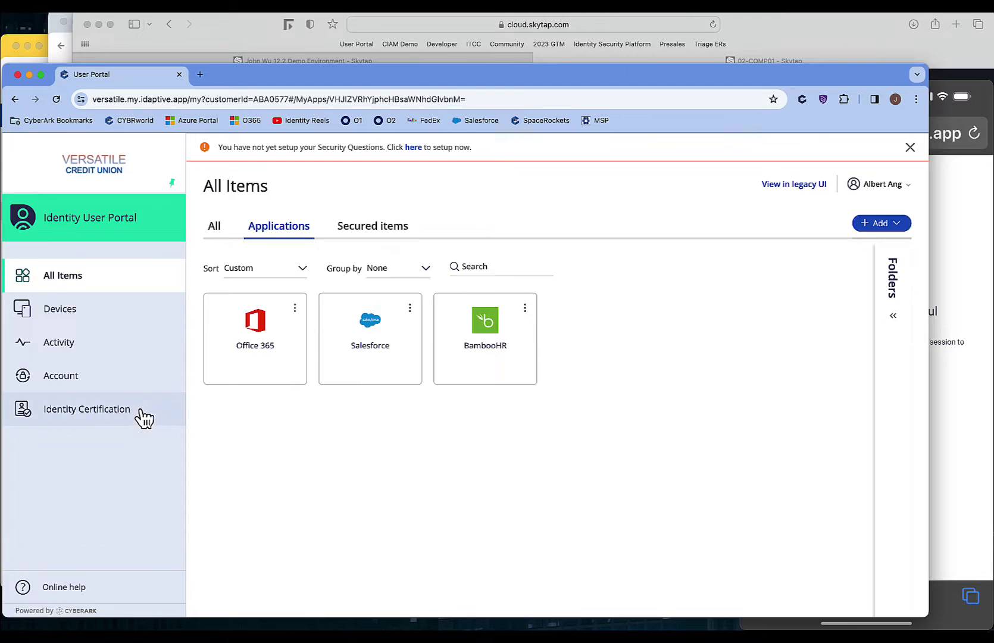
# - Open the account's authentication factors, view the FIDO2 Security Key setup, and cancel it
pyautogui.click(101, 390)
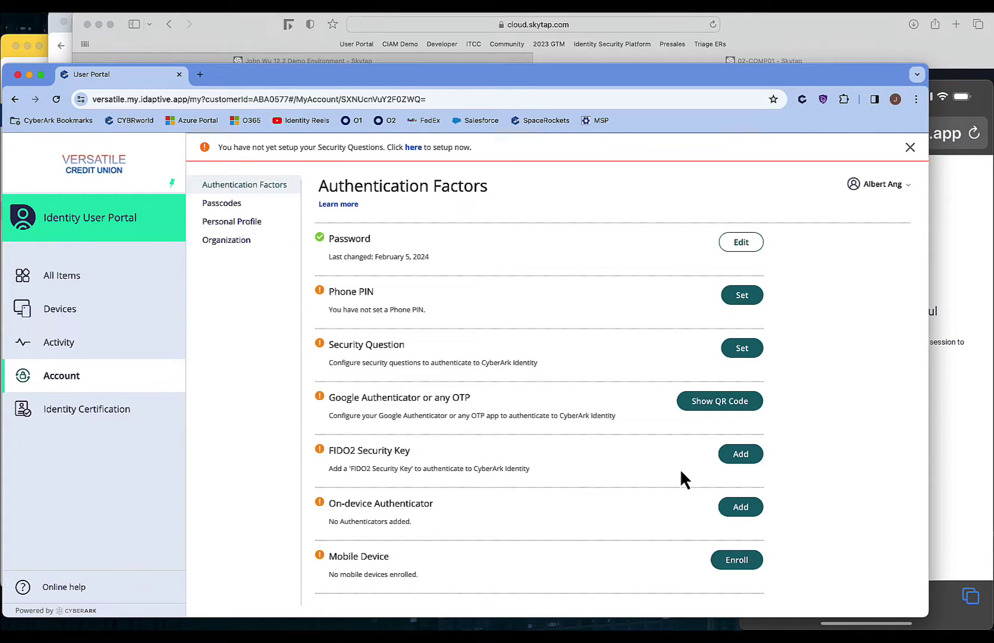
pyautogui.click(740, 458)
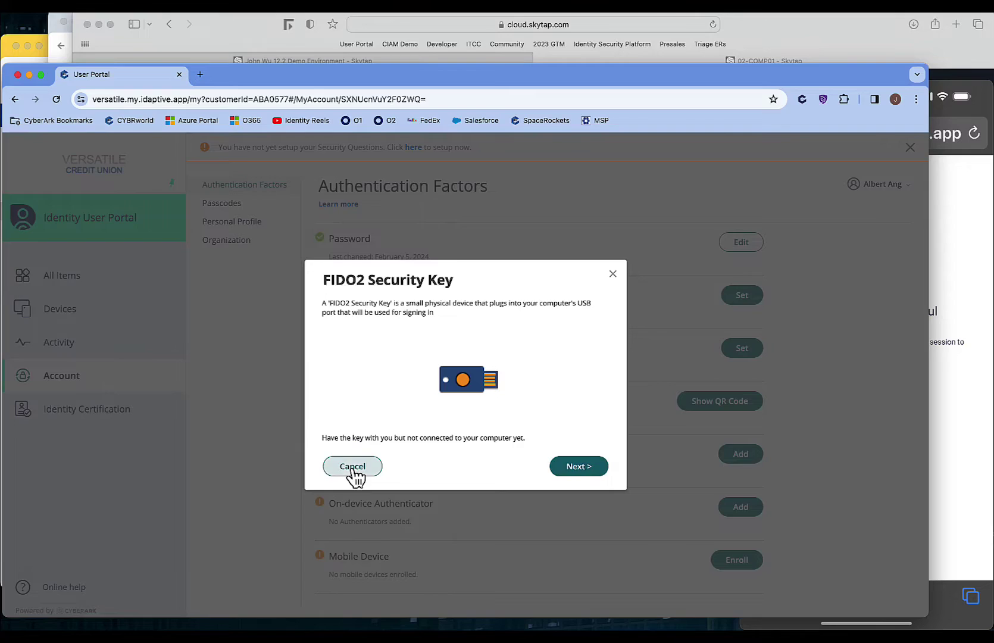
pyautogui.click(346, 470)
# - Add an On-device Authenticator named "laptop" and create its passkey on this device
pyautogui.click(743, 510)
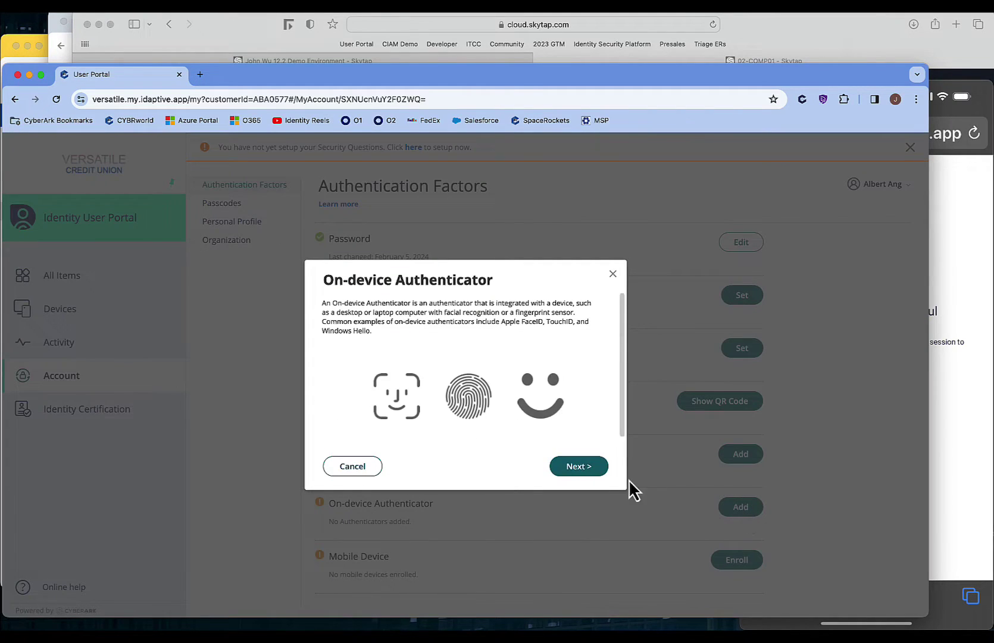
pyautogui.click(577, 470)
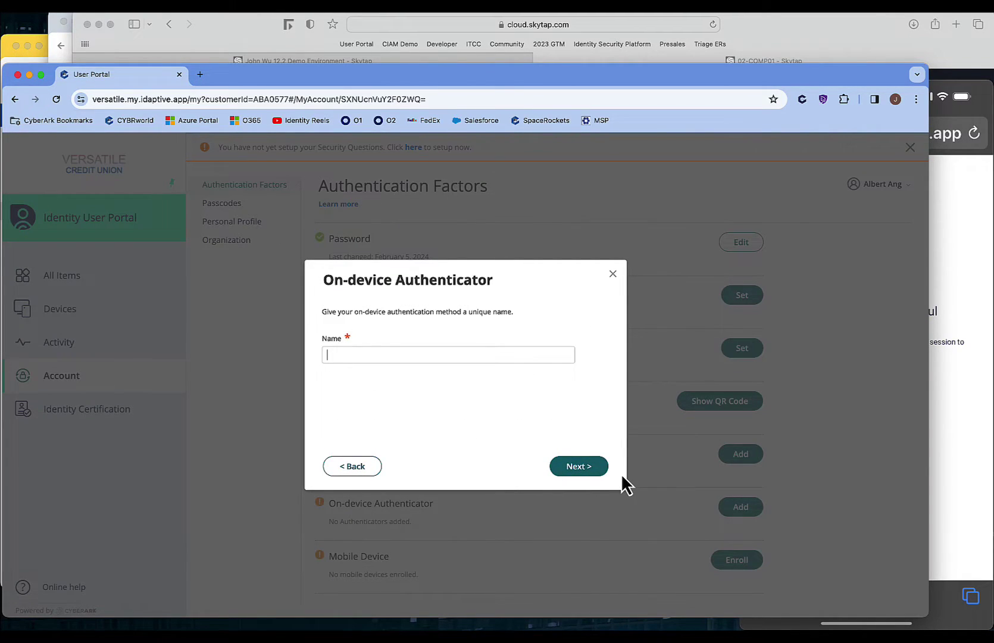
pyautogui.write('laptop')
pyautogui.click(575, 468)
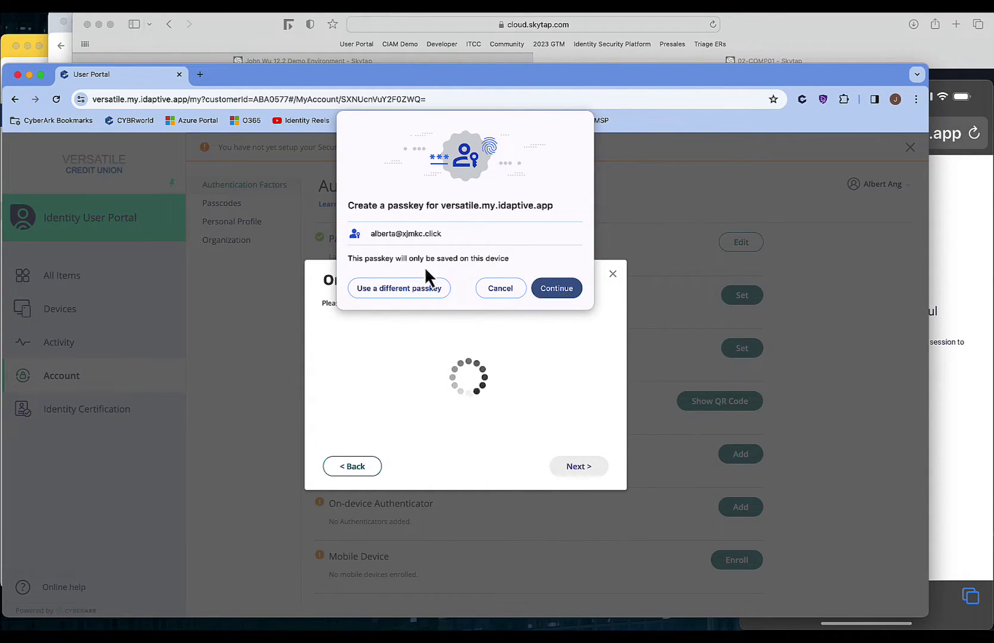
pyautogui.click(560, 288)
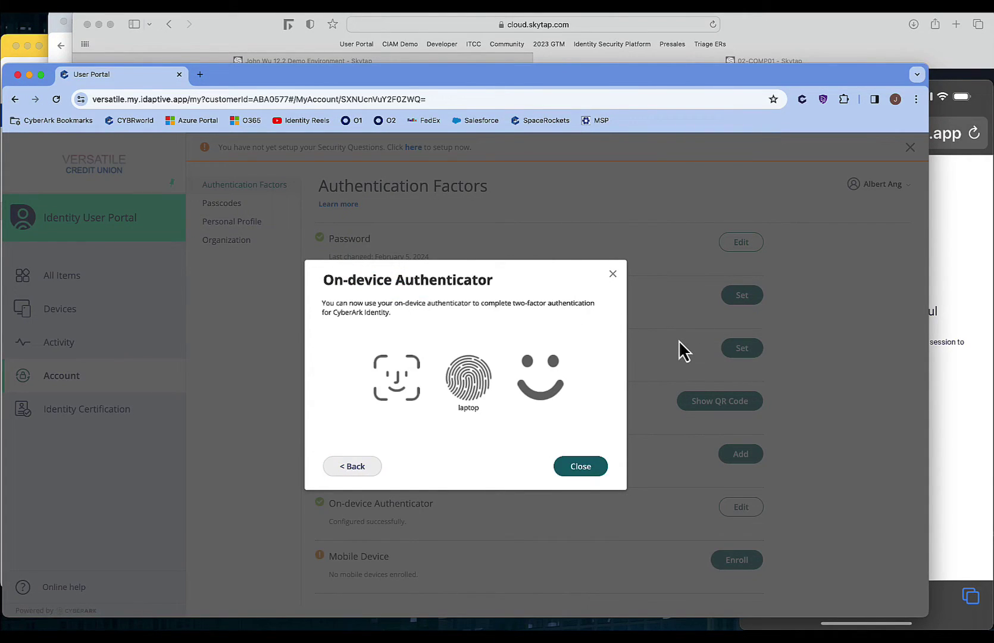
pyautogui.click(582, 467)
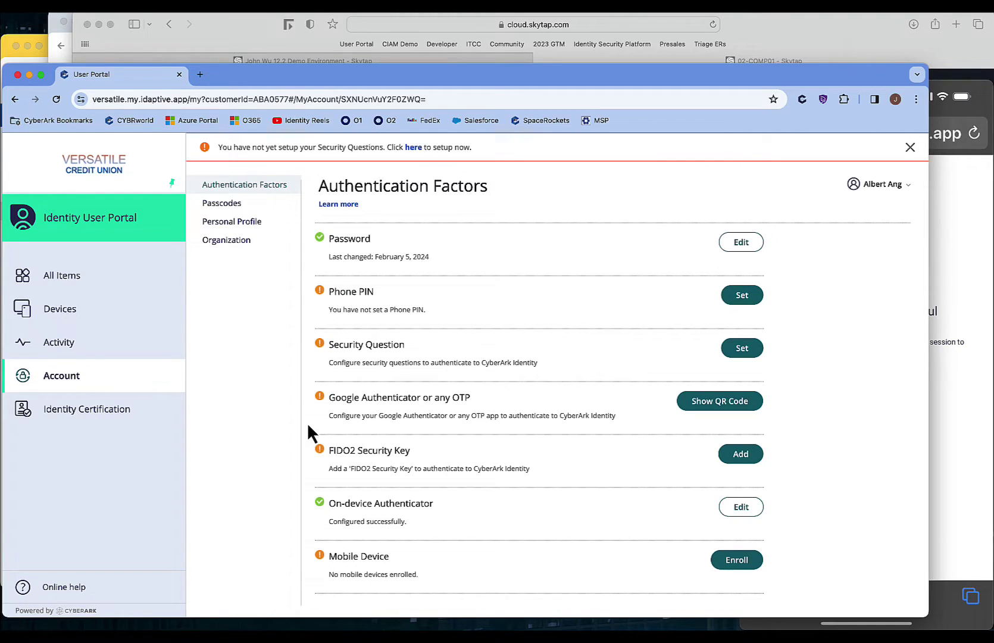
# - Return the portal to All Items, and switch to Microsoft Azure to refresh the All users list
pyautogui.click(88, 276)
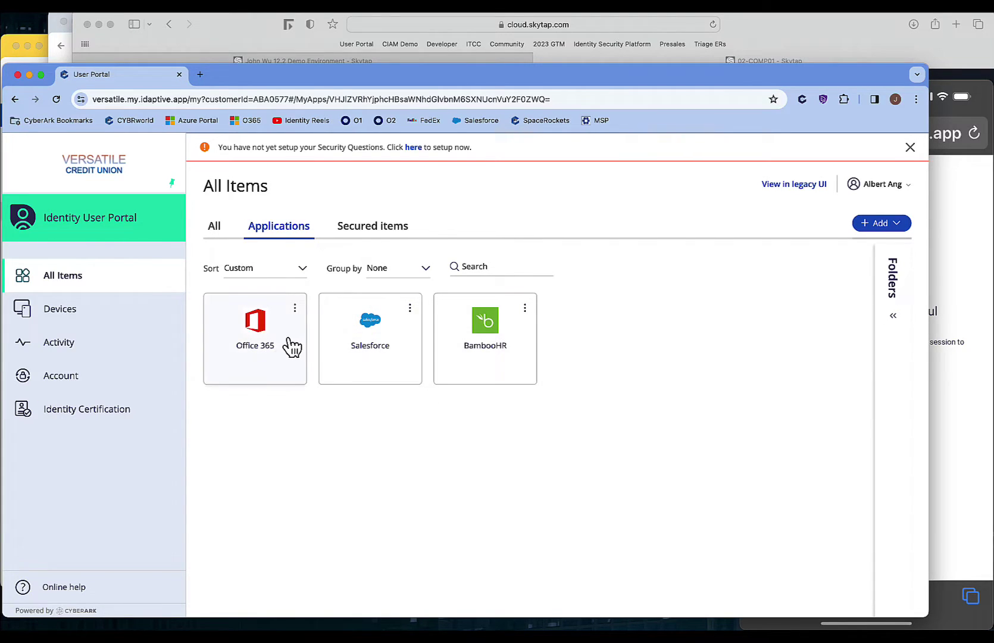
pyautogui.moveTo(290, 76)
pyautogui.mouseDown()
pyautogui.moveTo(340, 74)
pyautogui.moveTo(292, 78)
pyautogui.mouseUp()
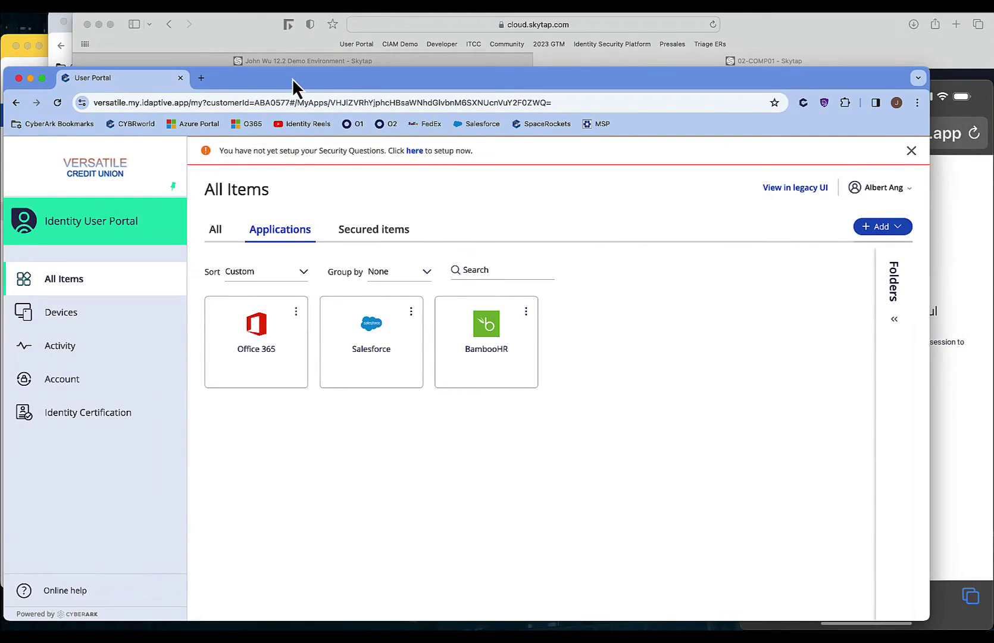
pyautogui.click(34, 60)
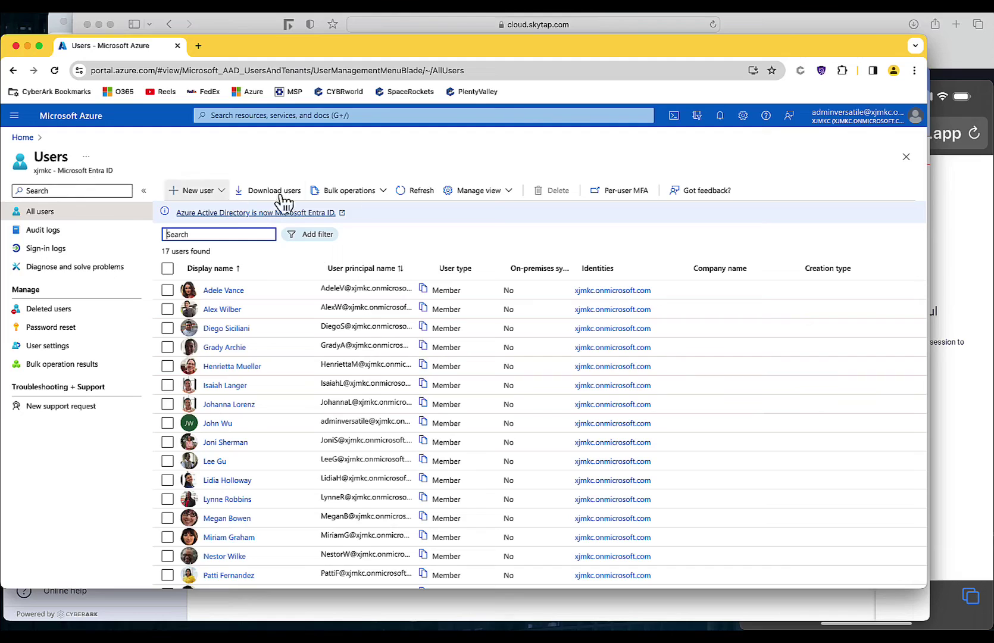
pyautogui.click(410, 192)
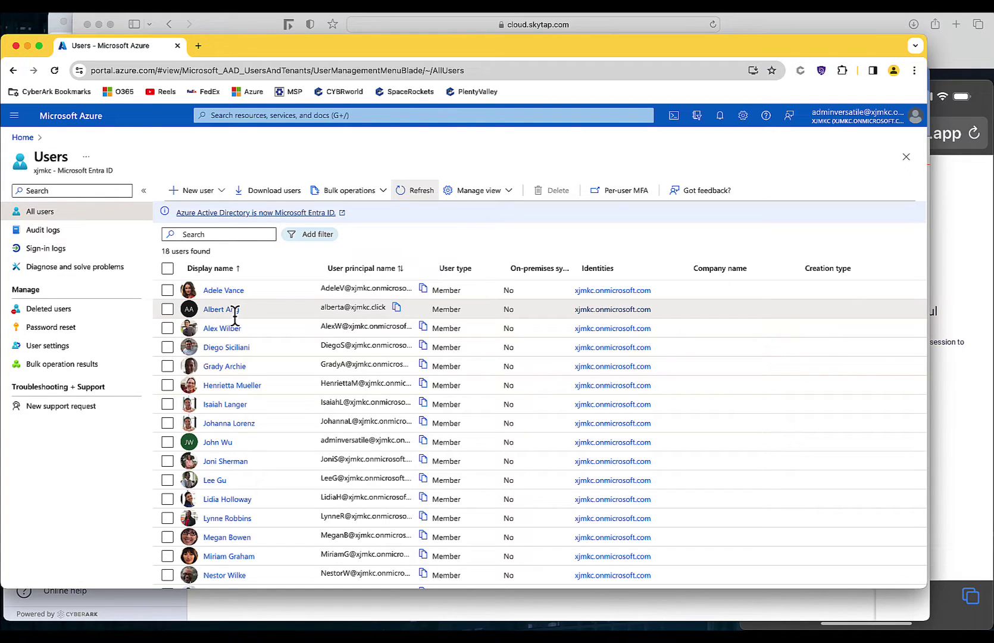
# - Switch to Salesforce Setup and reload the Users list to check for the new employee's account
pyautogui.click(235, 24)
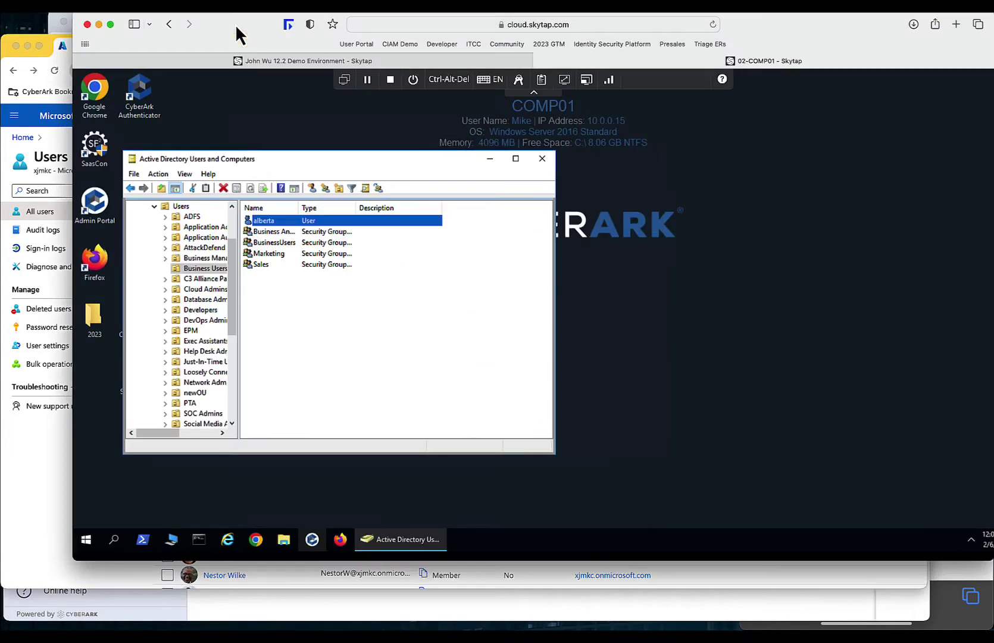
pyautogui.click(51, 28)
pyautogui.click(331, 19)
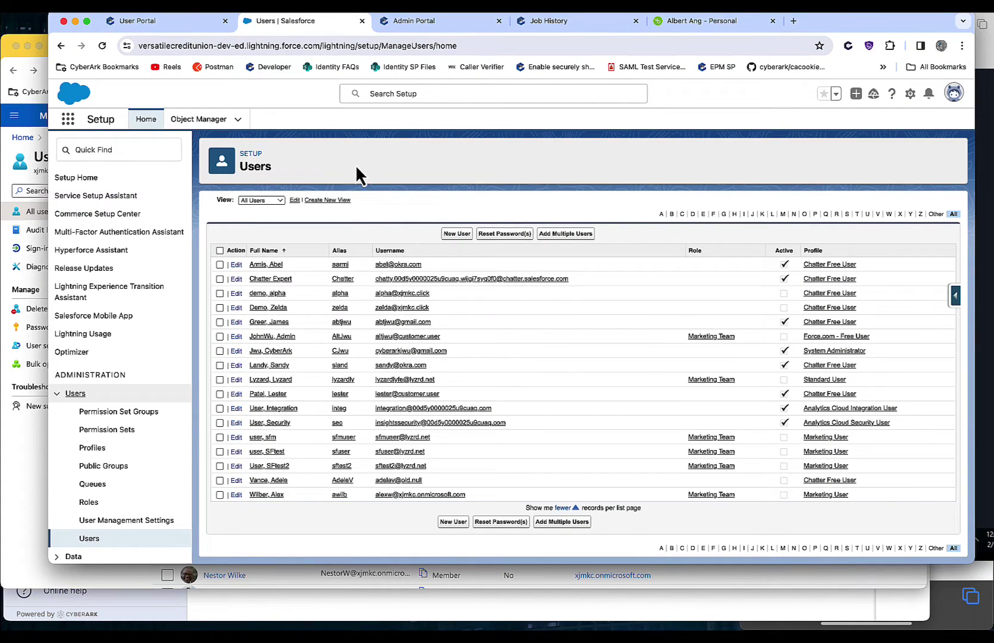
pyautogui.click(102, 45)
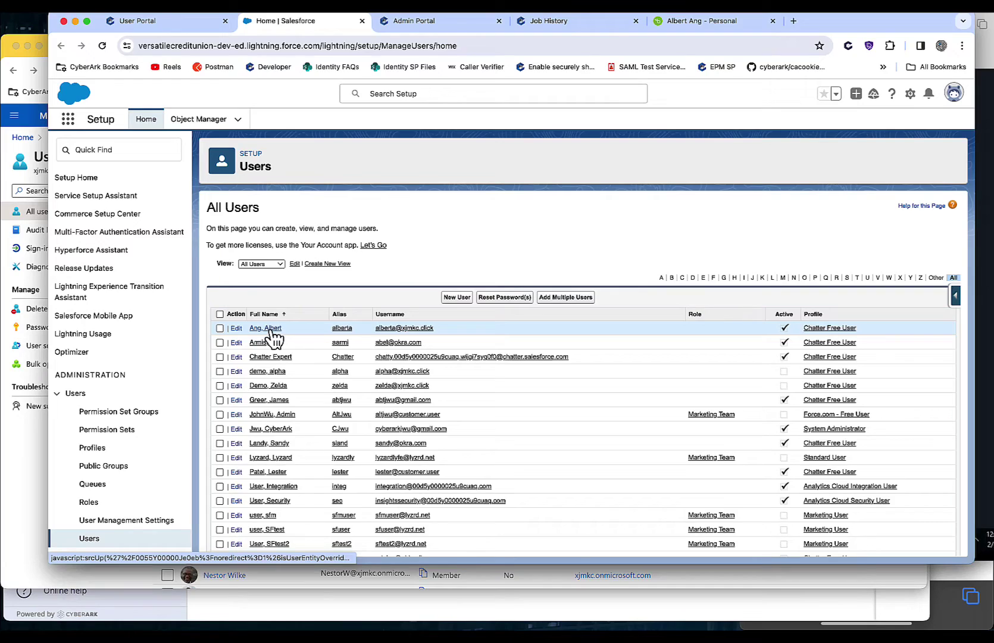
# - Switch to the new employee's User Portal, launch Office 365 through single sign-on, and return to the application list
pyautogui.click(669, 605)
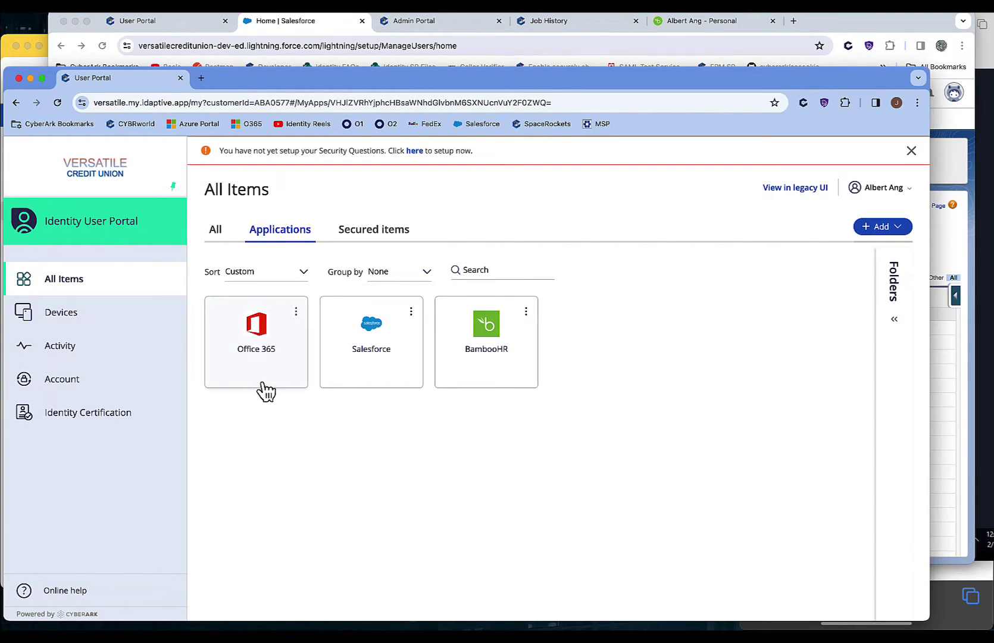
pyautogui.click(256, 333)
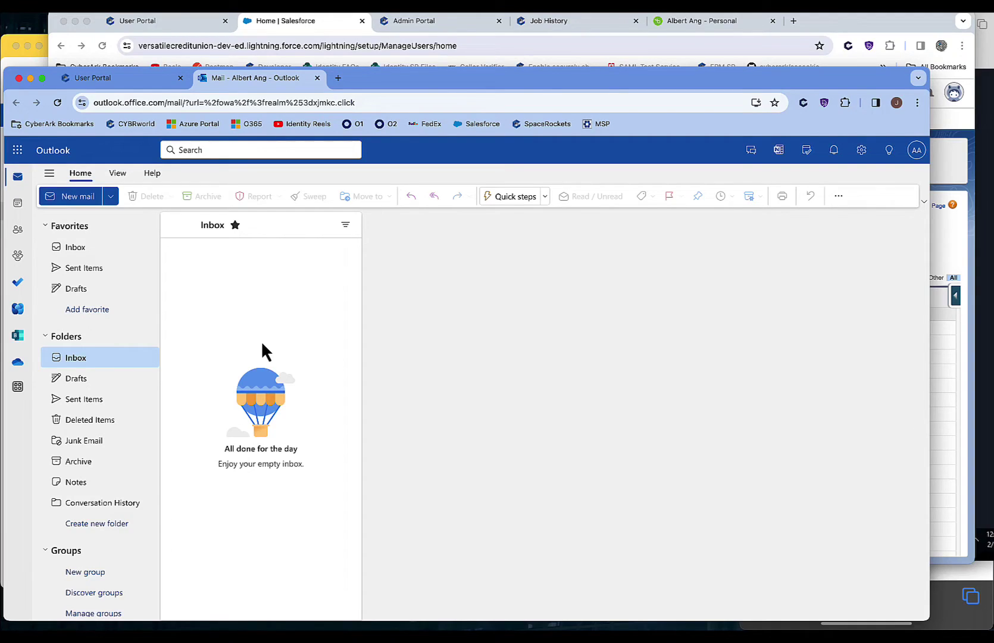
pyautogui.click(121, 78)
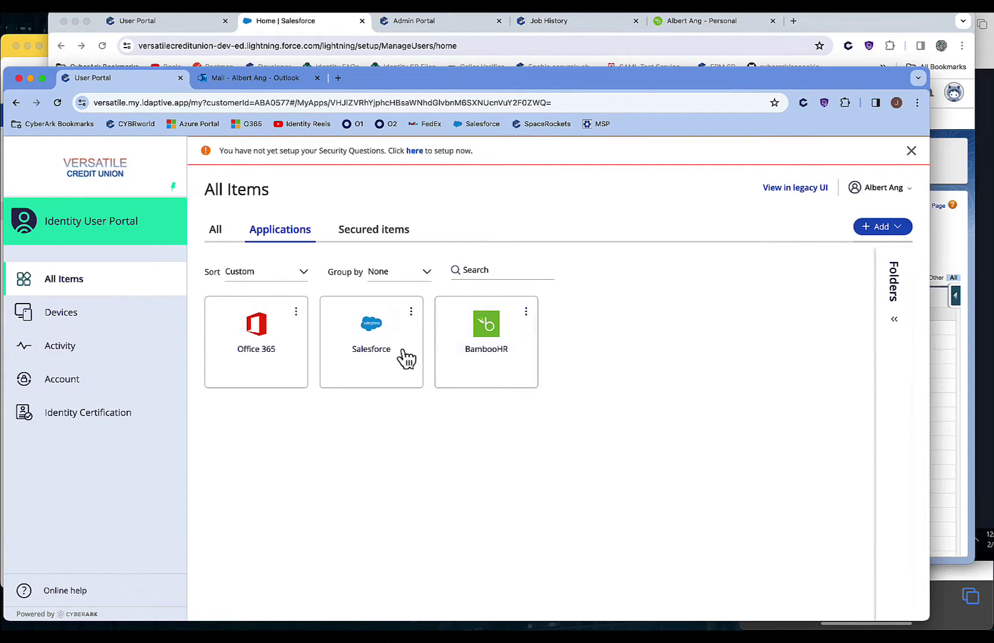
# - Launch Salesforce from the portal, acknowledging the scheduled maintenance notice, and switch to the user lifecycle management presentation slide
pyautogui.click(368, 345)
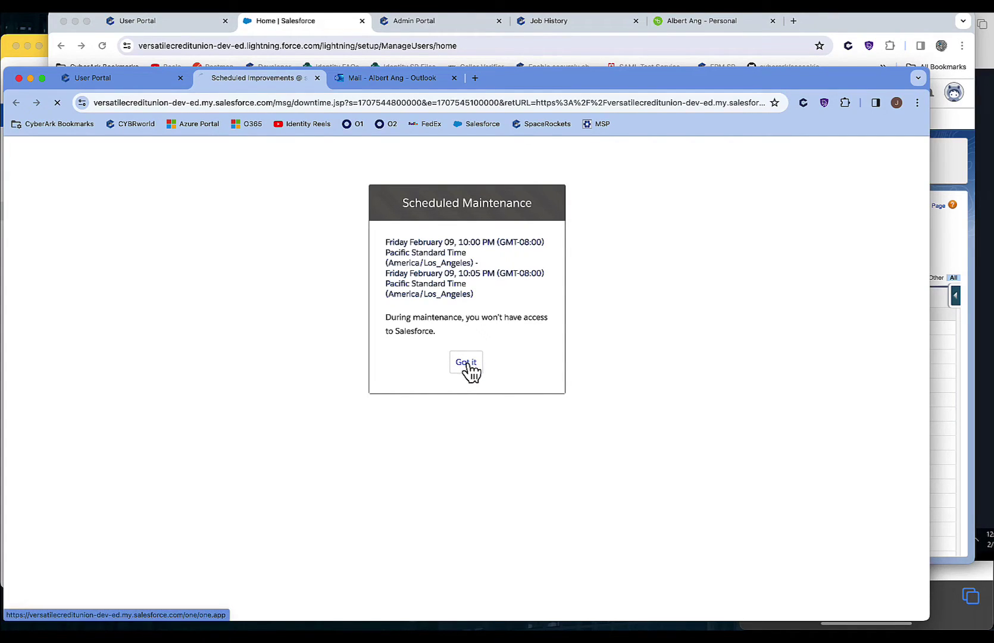
pyautogui.click(467, 363)
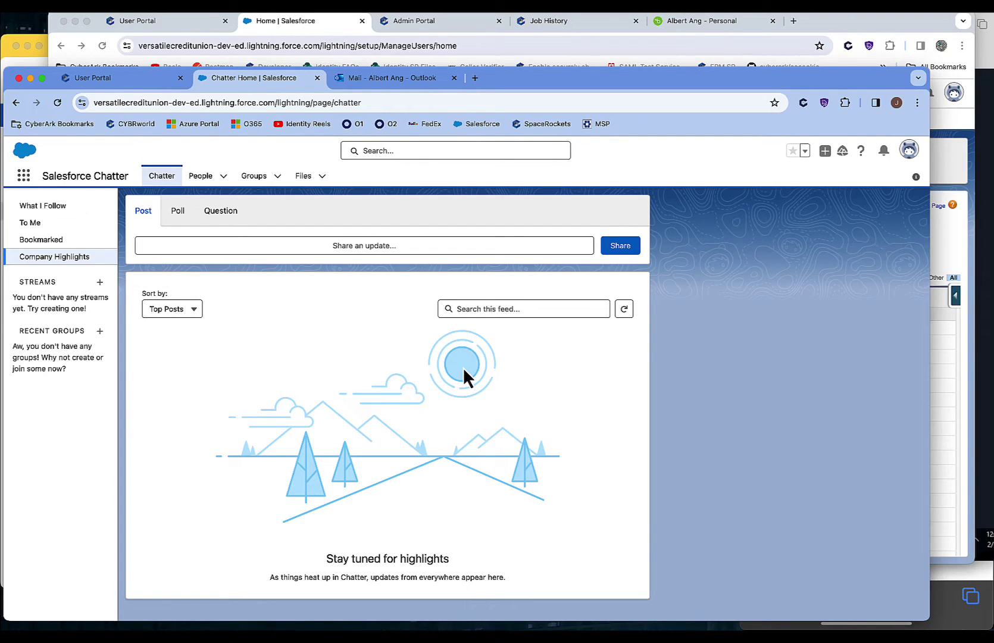
pyautogui.click(114, 80)
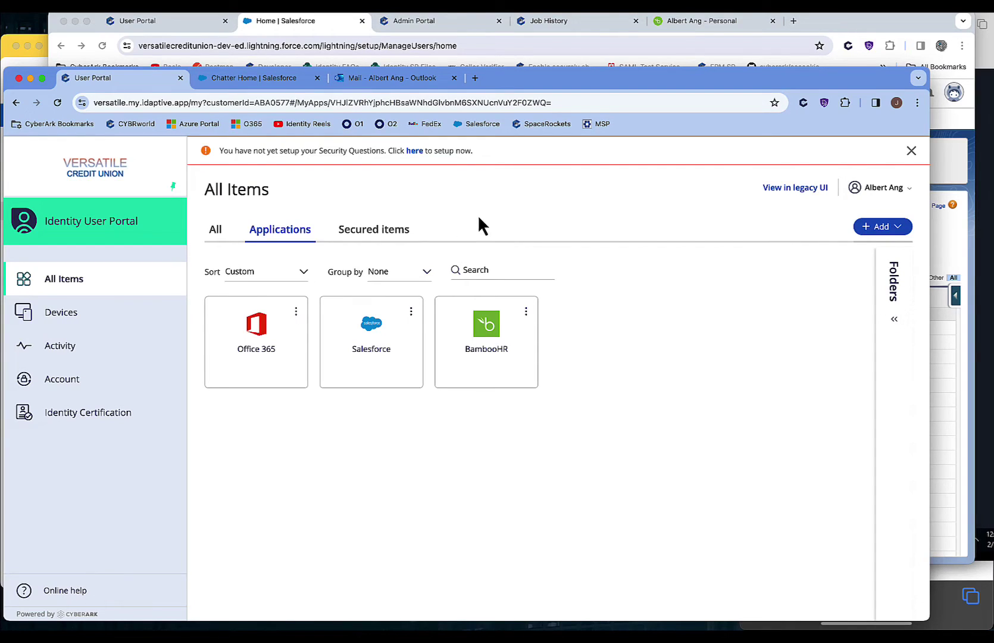
pyautogui.hotkey('ctrl', 'Left')
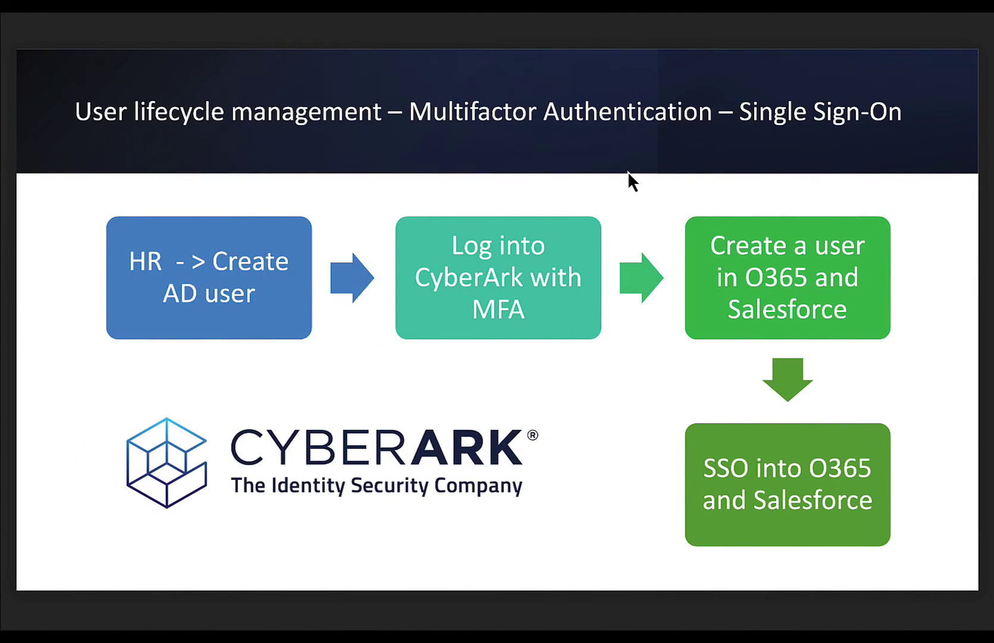